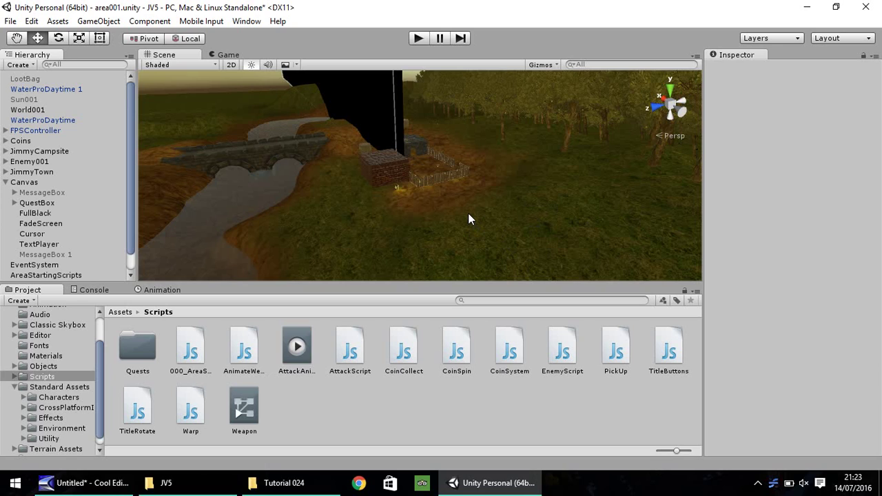
Step: Search the project assets for "bloom"
left_click(484, 296)
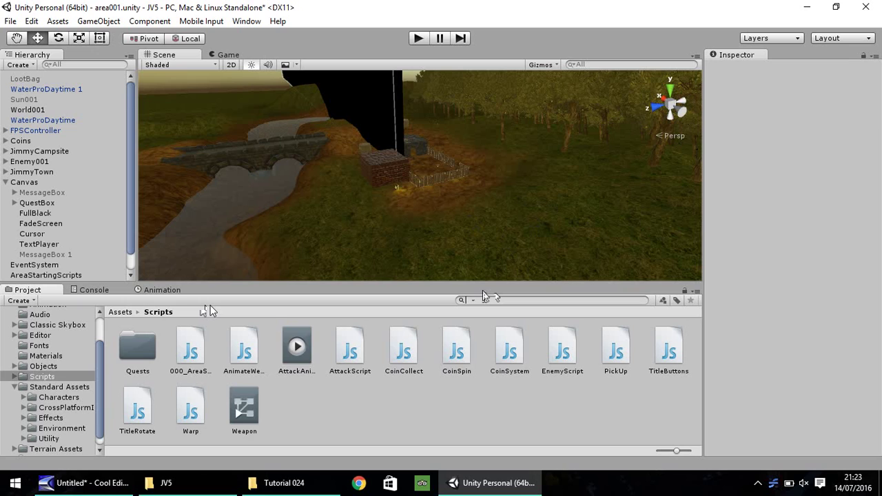
type("bloom")
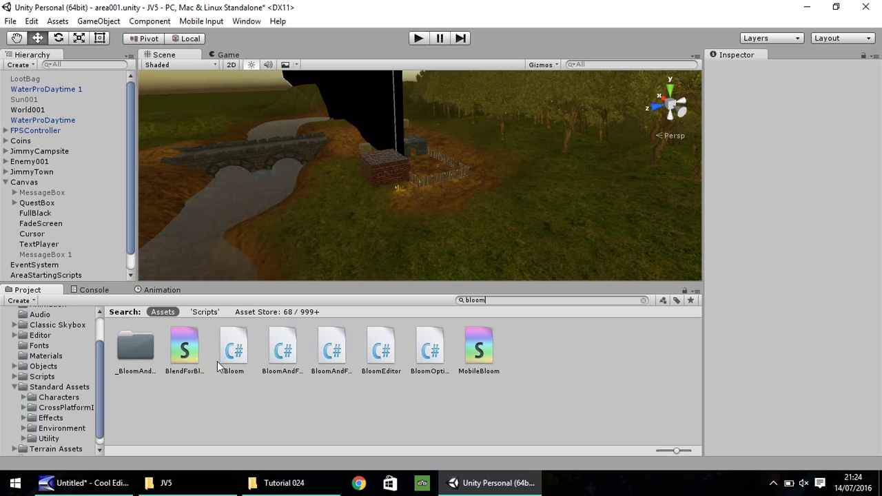
right_click(542, 356)
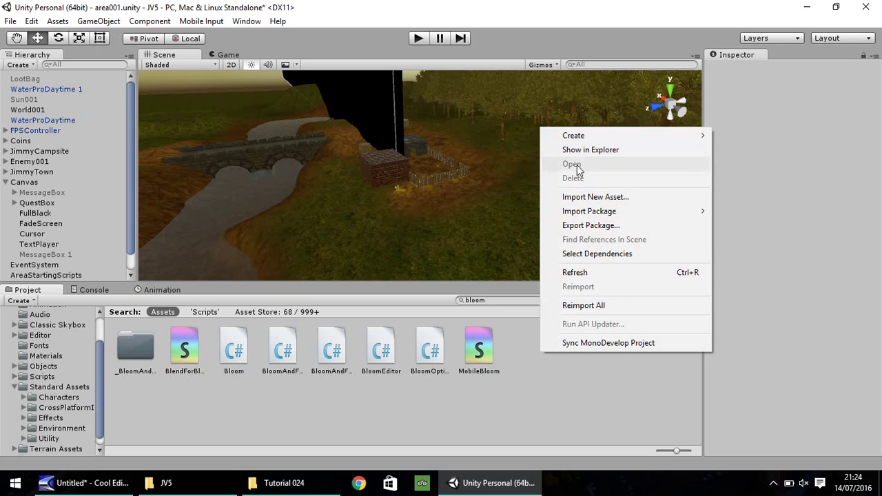
mouse_move(587, 211)
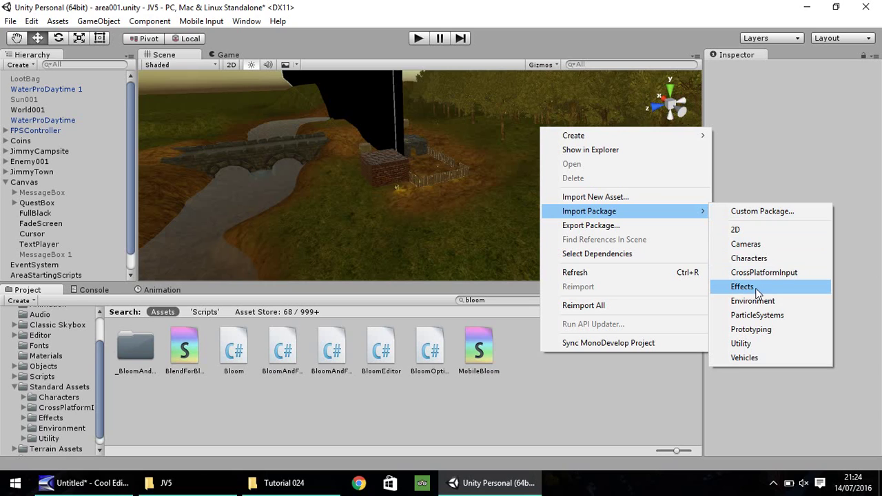
left_click(156, 414)
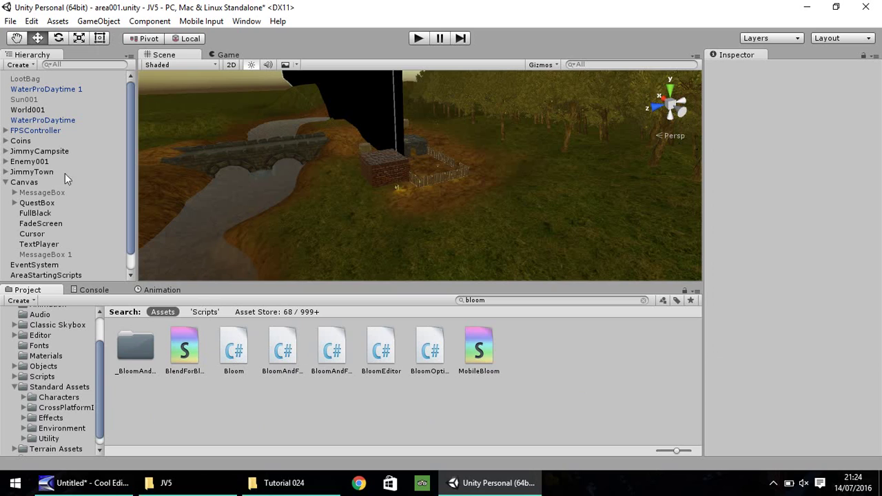
Step: Attach the Bloom C# script to the FirstPersonCharacter camera under FPSController
left_click(5, 131)
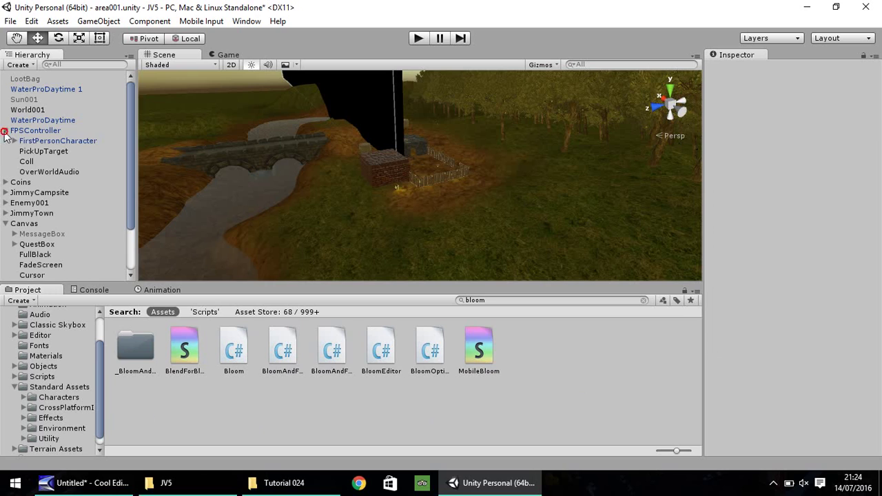
left_click(38, 142)
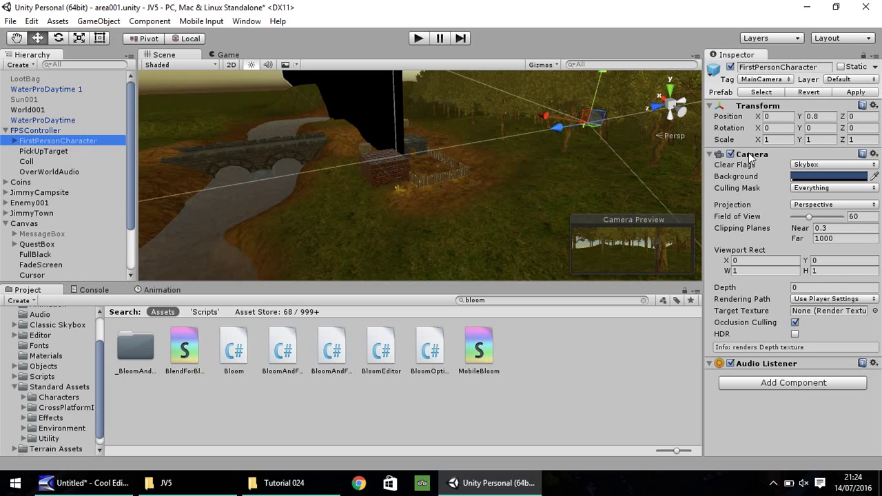
left_click_drag(234, 349, 55, 146)
scroll(757, 373, "down", 3)
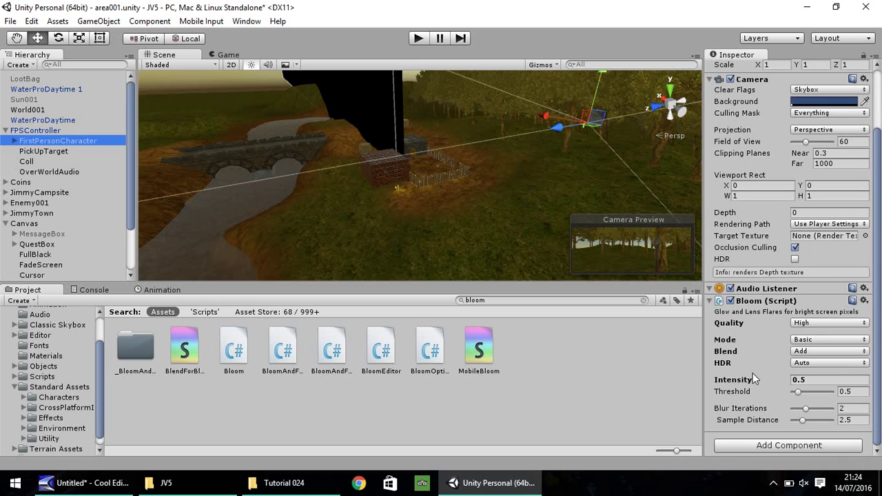
Step: Try the Cheap quality and Complex mode on the Bloom component, restoring High and Basic
left_click(802, 324)
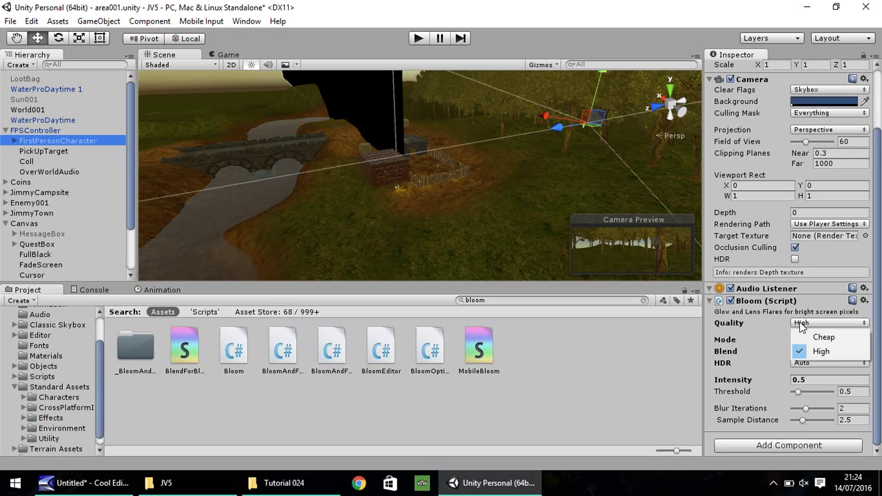
left_click(828, 337)
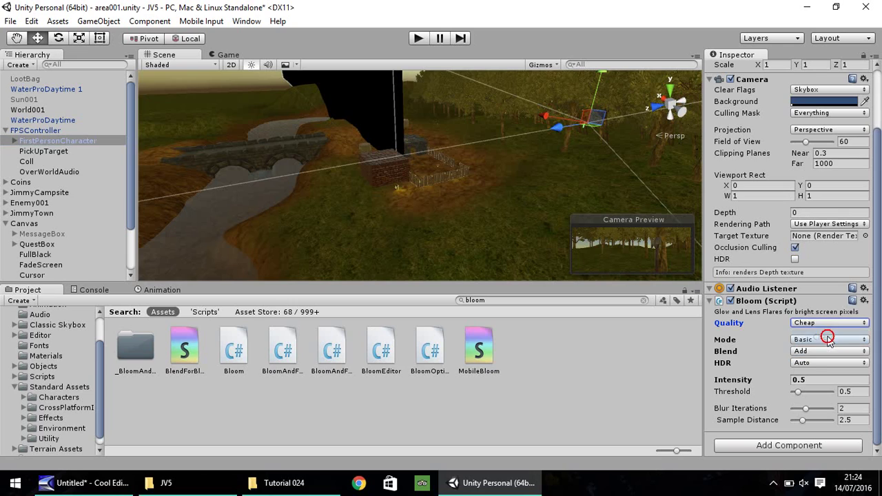
left_click(810, 324)
left_click(827, 350)
left_click(813, 340)
left_click(832, 371)
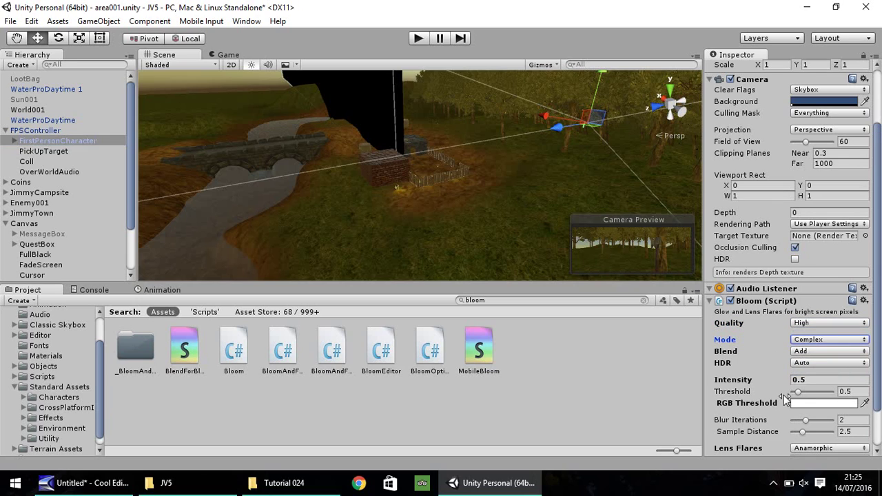
left_click(818, 340)
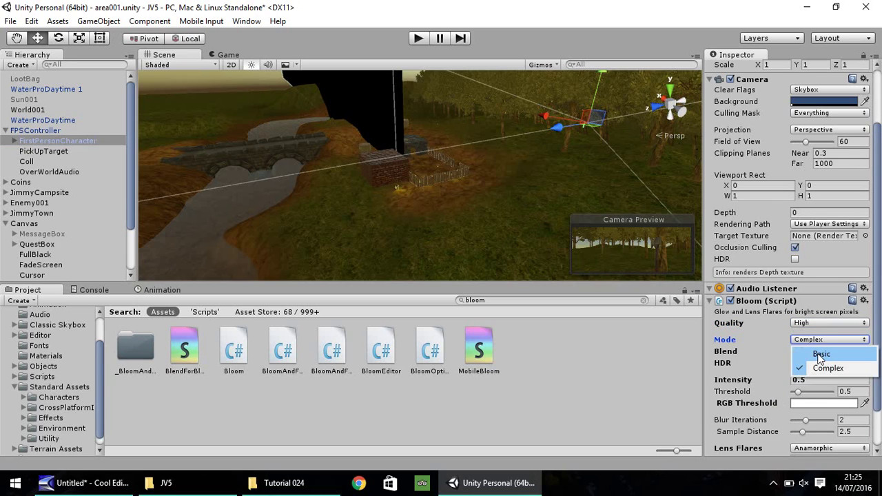
left_click(819, 354)
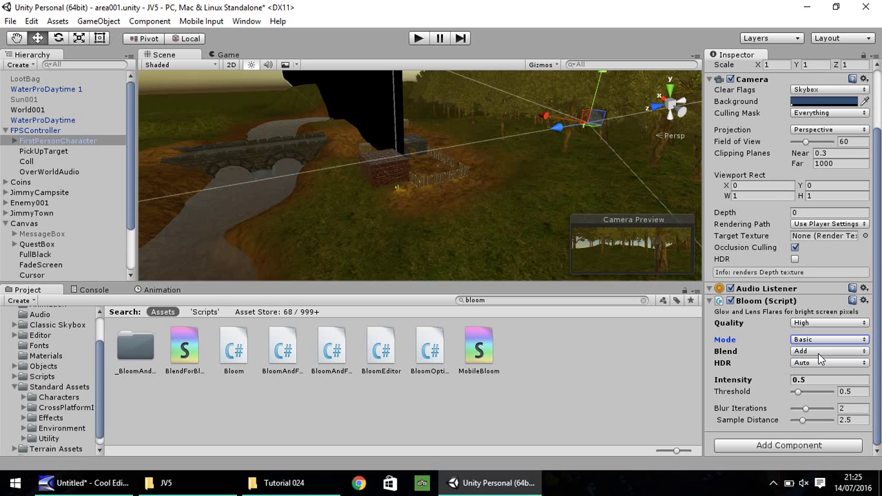
Step: Set the Bloom component's blend to Screen with HDR on Auto
left_click(818, 352)
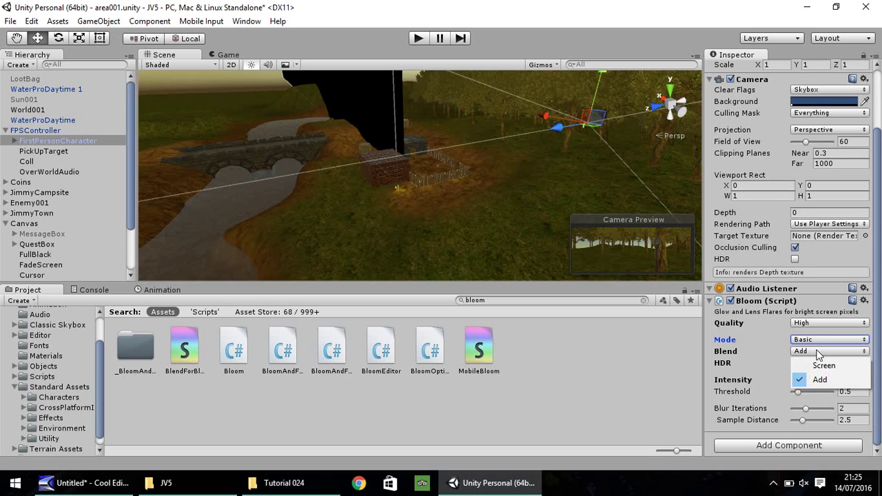
left_click(822, 366)
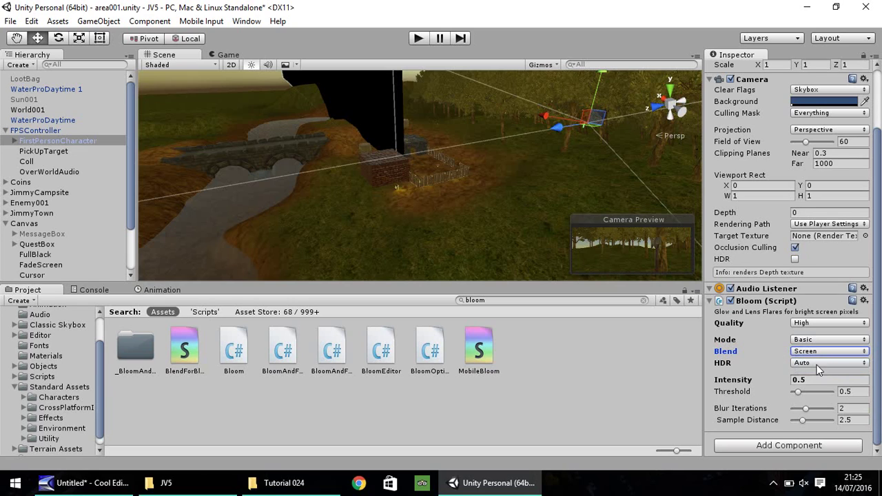
left_click(818, 363)
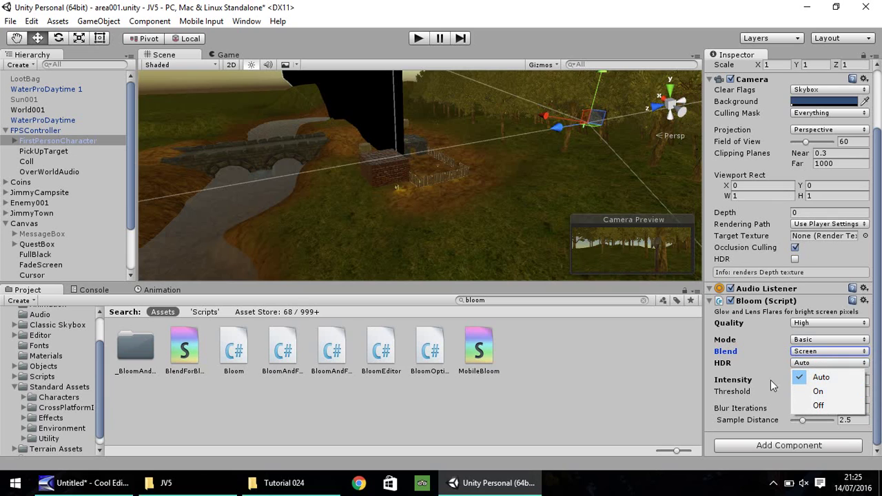
left_click(819, 377)
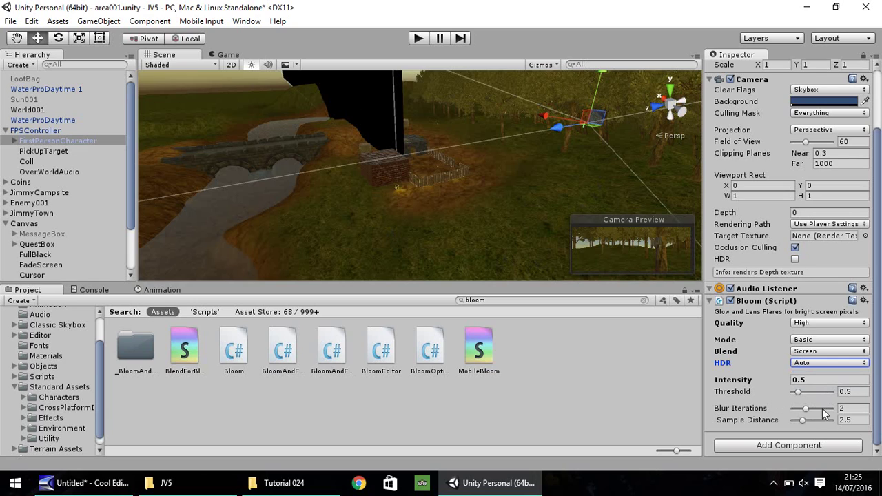
Step: Set Bloom's blur iterations to 4 and run the game in play mode
left_click(852, 408)
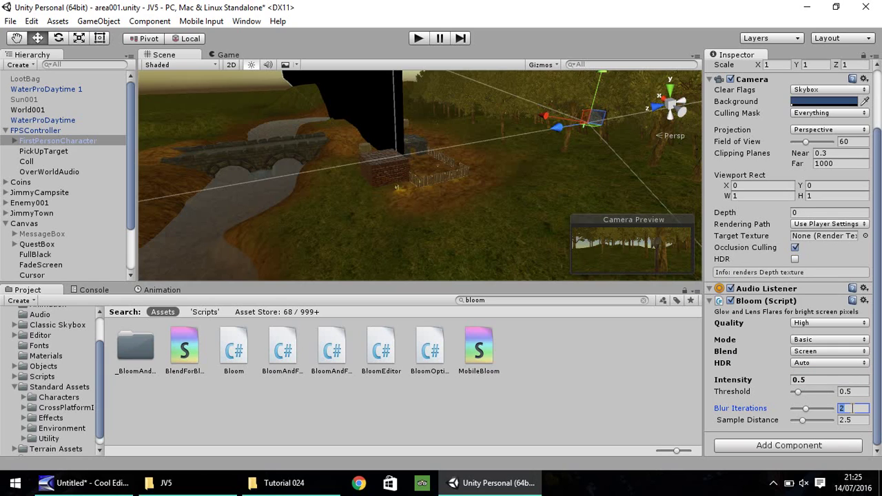
type("4")
left_click(418, 39)
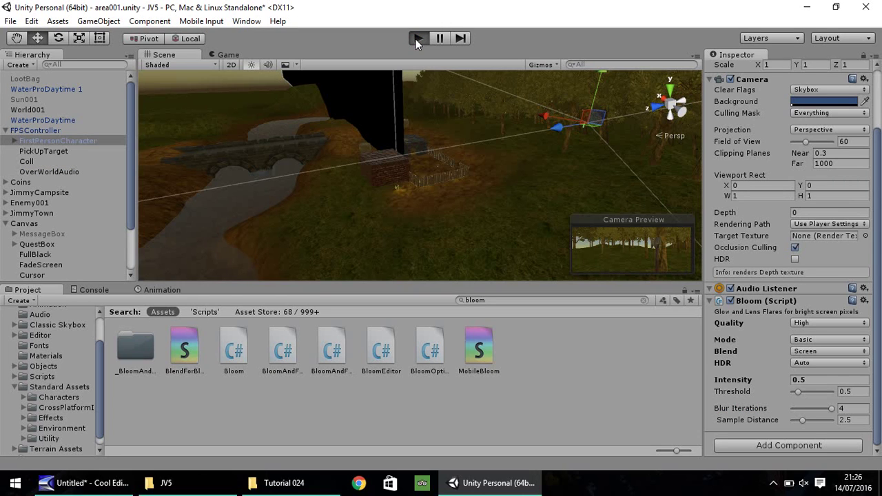
left_click(417, 40)
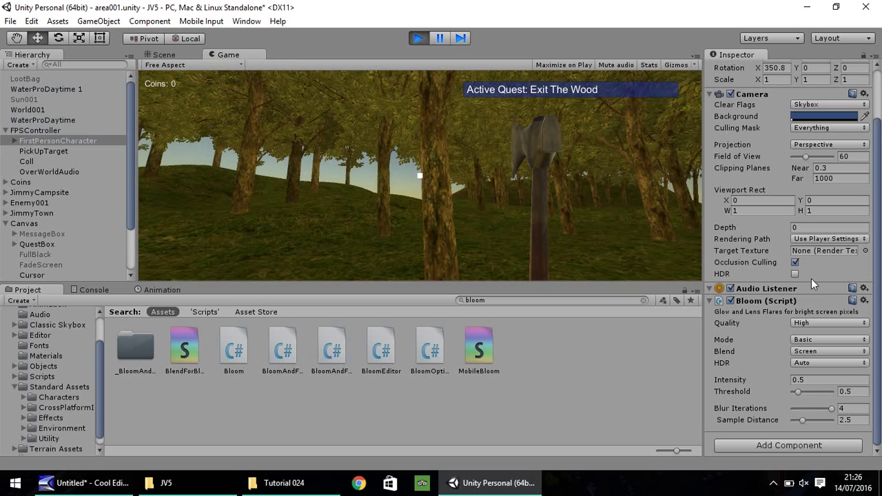
Step: Try a Bloom intensity of 6 with threshold values of 0, 5, about -0.05 and 0.42 in the running game
left_click(806, 379)
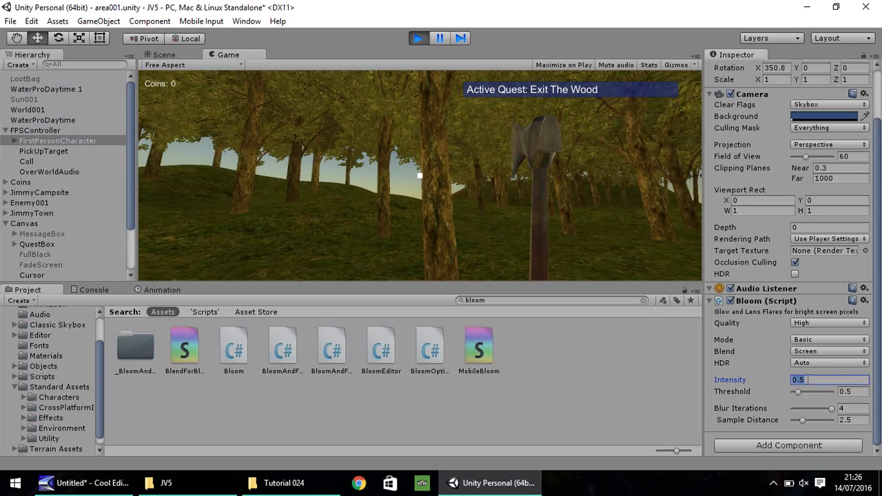
type("6")
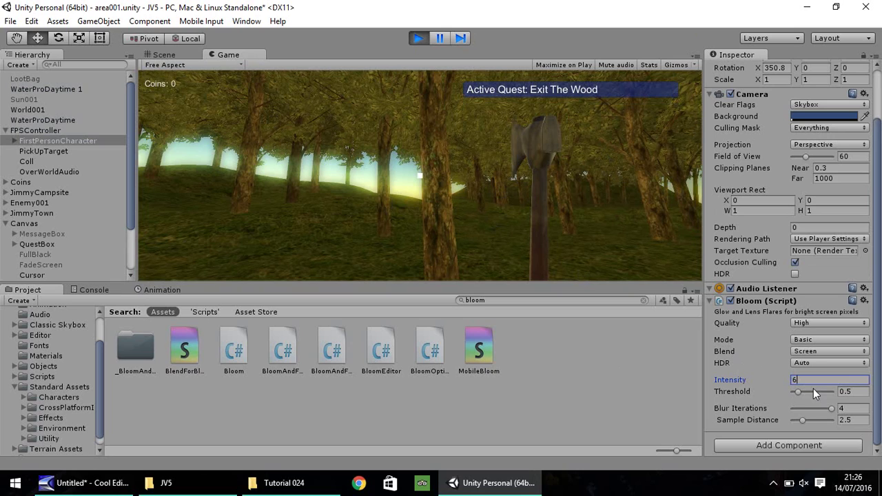
left_click(859, 391)
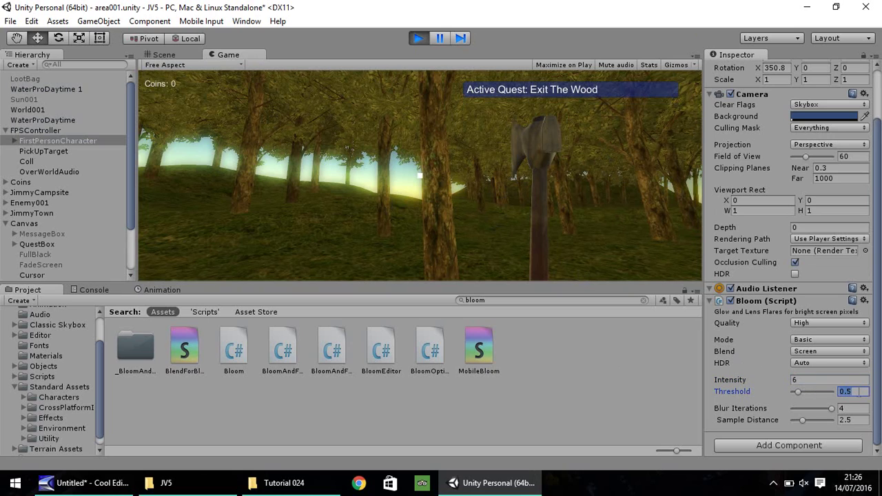
type("0")
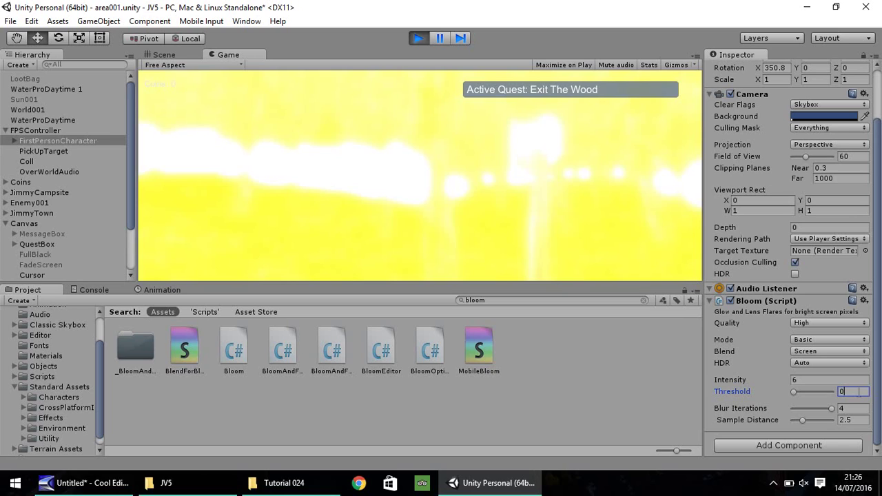
key("BackSpace")
type("5")
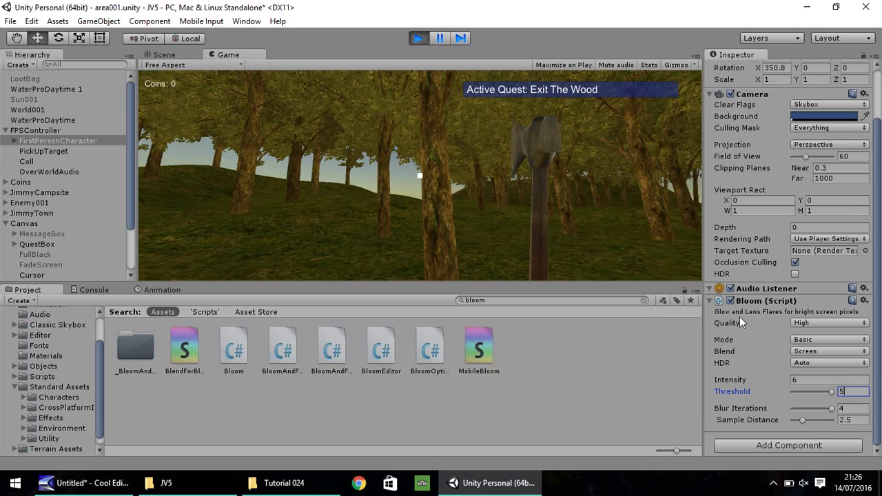
left_click(832, 392)
left_click_drag(817, 392, 804, 397)
left_click_drag(800, 398, 793, 400)
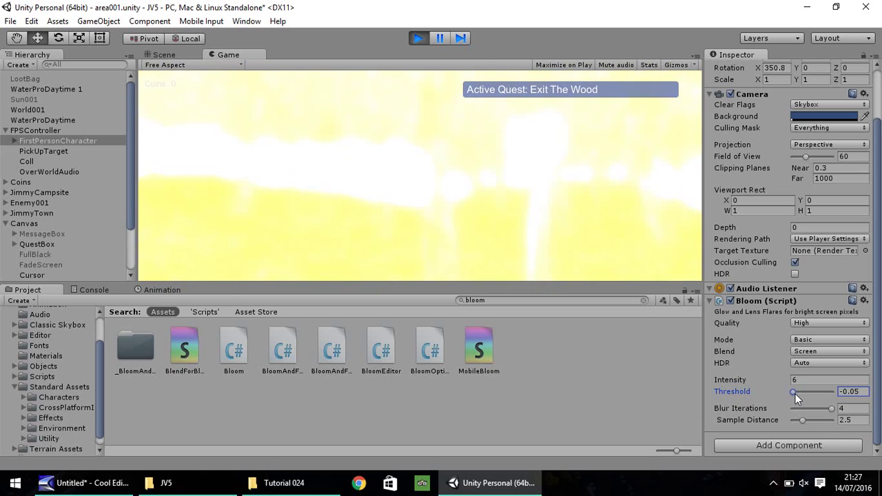
left_click_drag(794, 394, 799, 395)
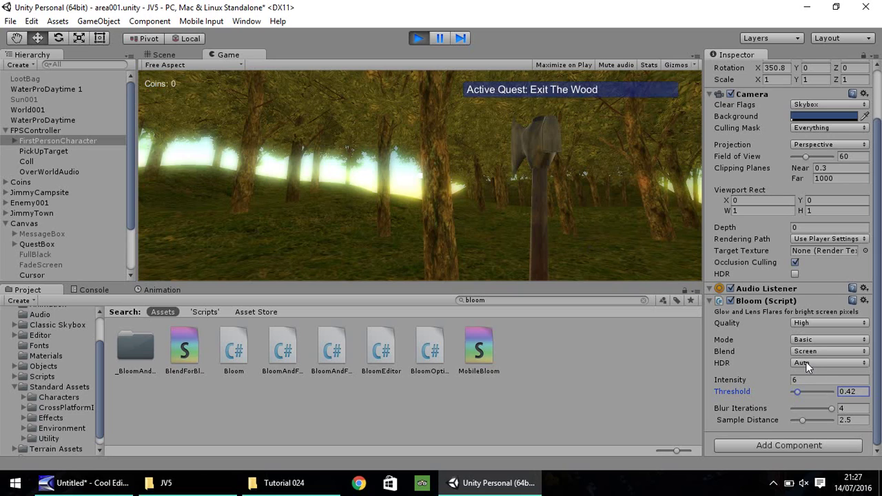
Step: Set the Bloom intensity to 1.2 and the threshold to 0.2
left_click(814, 379)
type("1")
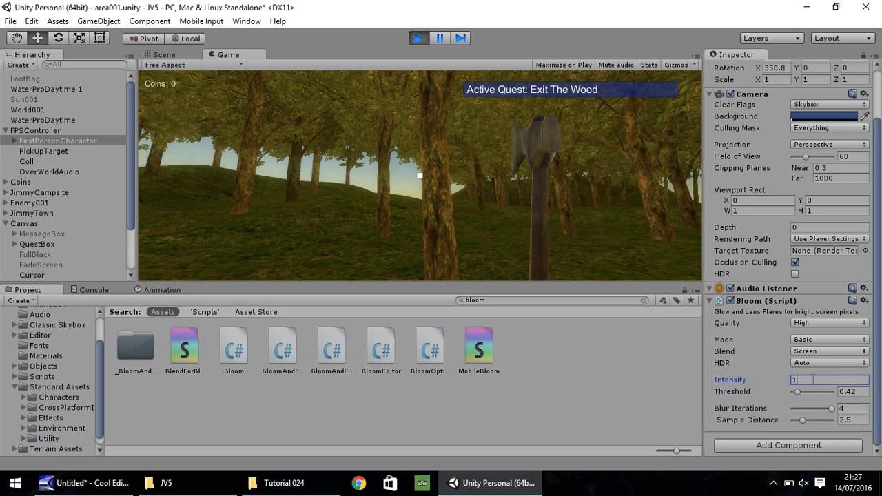
type(".2")
left_click(853, 391)
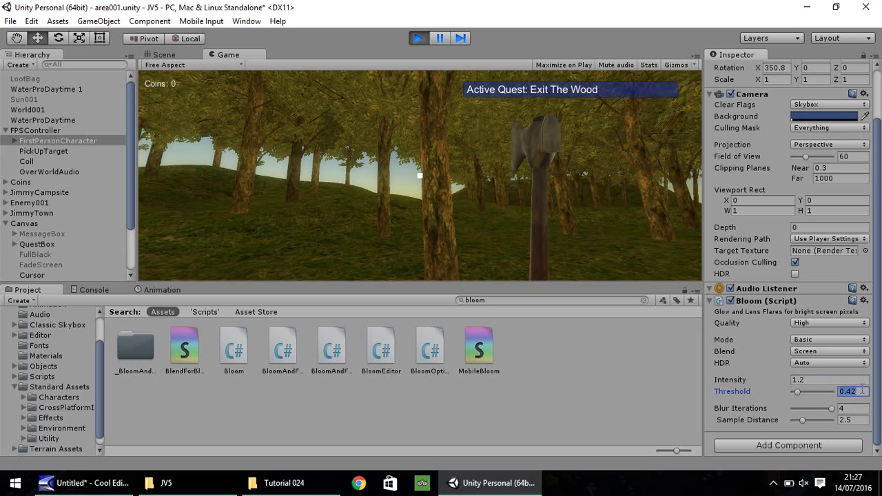
type("0.")
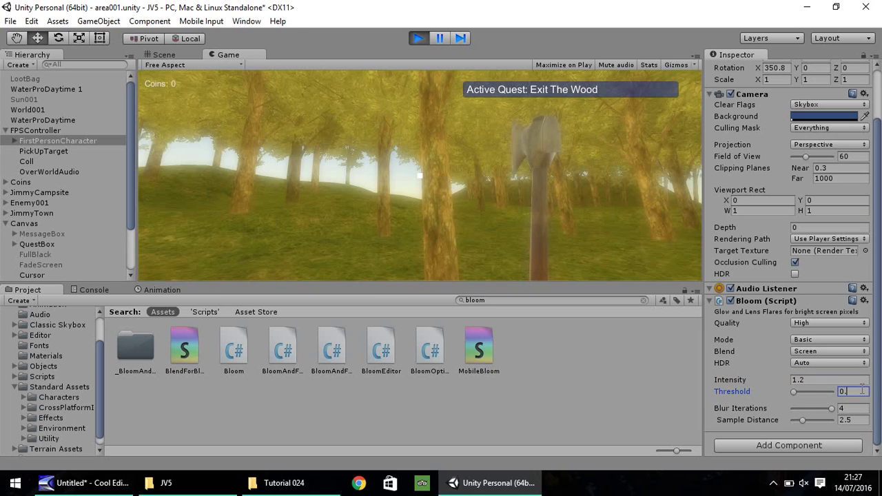
type("1")
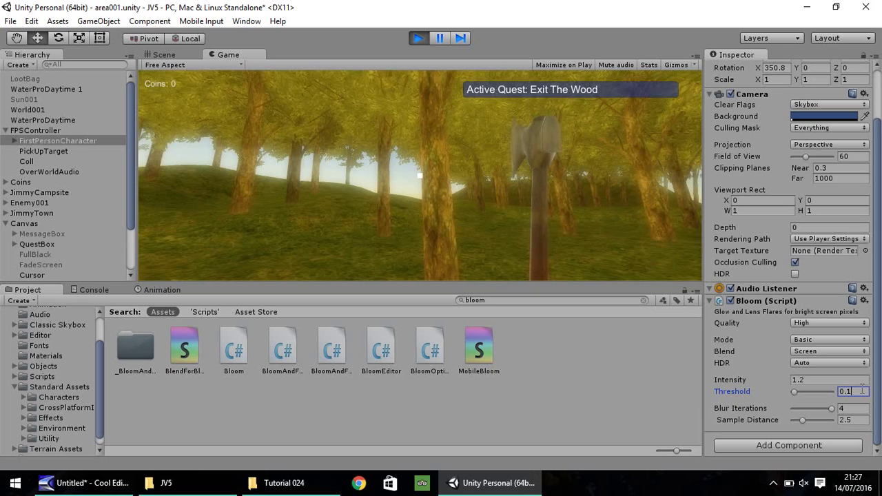
key("BackSpace")
type("2")
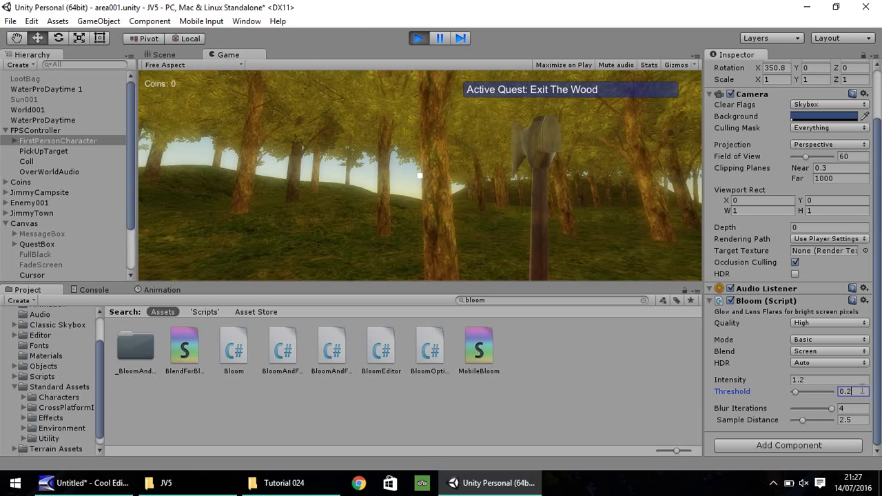
Step: Walk the player forward out of the wood to examine the bloom effect on the trees, buildings and sky
left_click(556, 217)
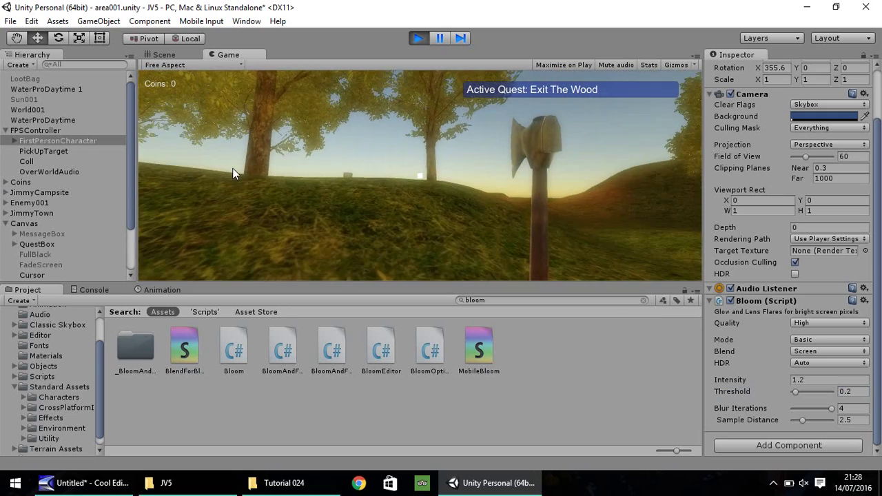
key("w")
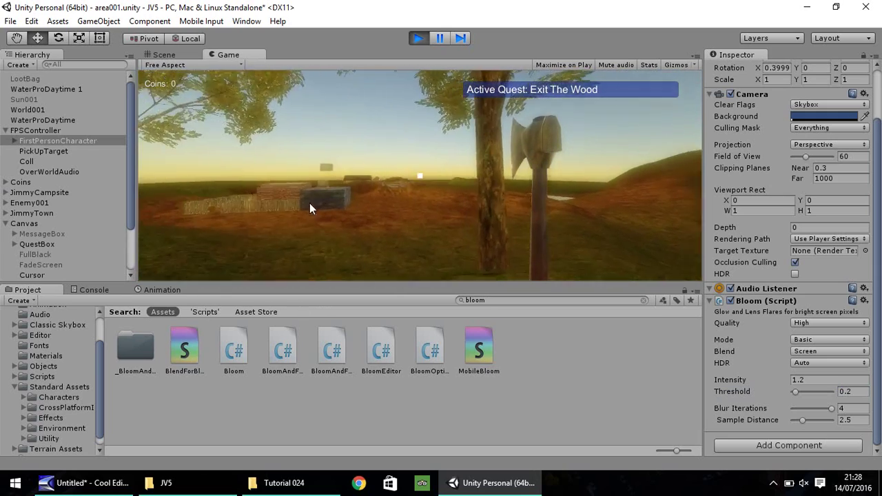
key("w")
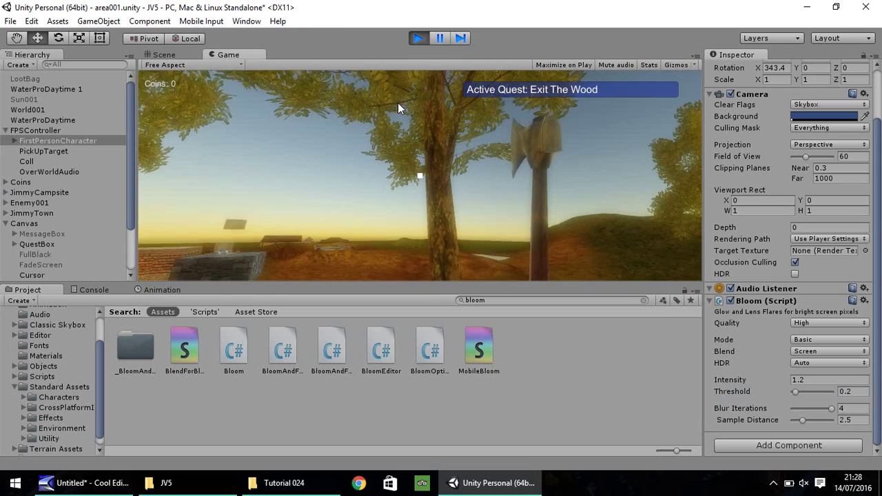
Step: Stop the running game and set the camera's Bloom intensity to 1.2 and threshold to 0.2 in edit mode
key("w")
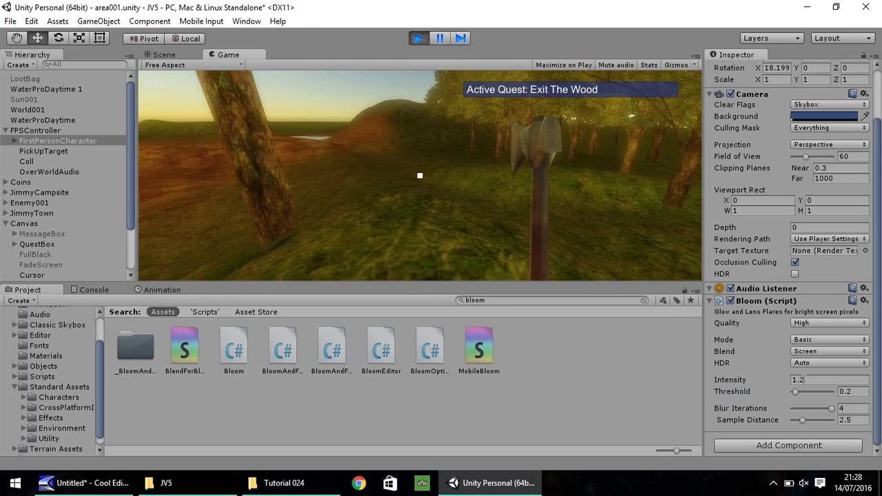
left_click(417, 37)
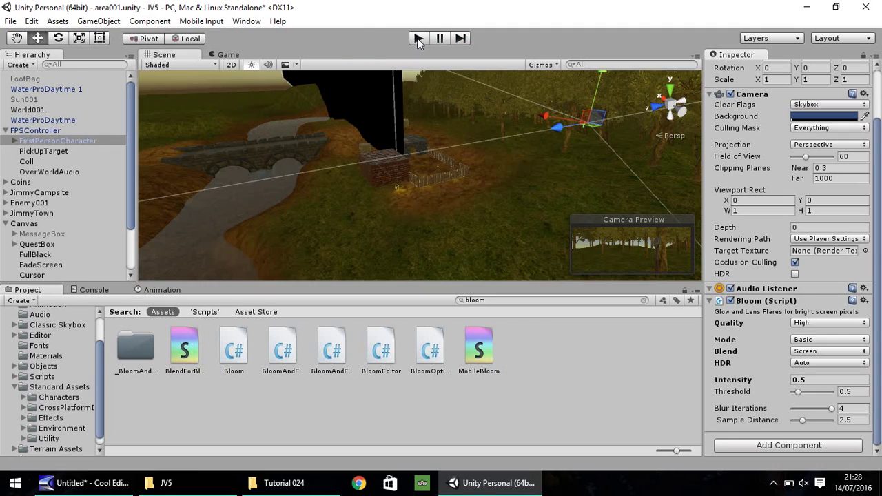
left_click(813, 380)
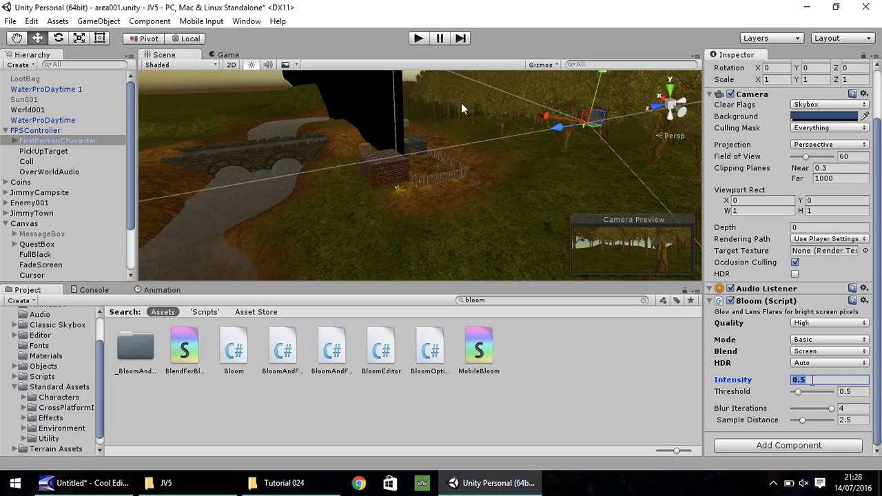
type("1.2")
left_click(854, 391)
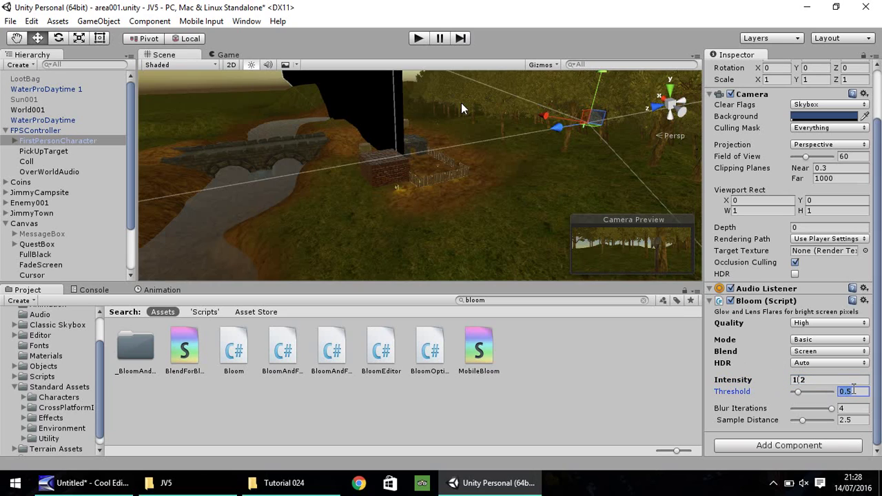
type("0.2")
Step: Search the project assets for "sun" and attach the SunShafts script to FirstPersonCharacter
left_click(496, 301)
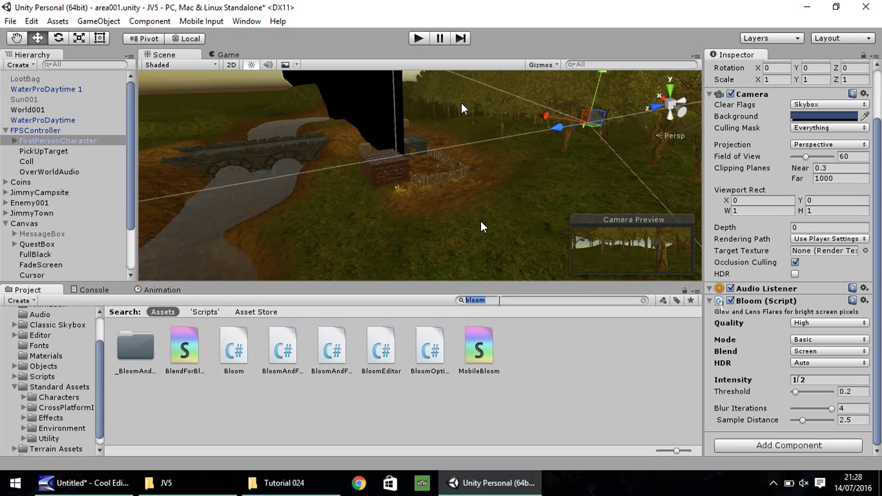
key("BackSpace")
type("sun")
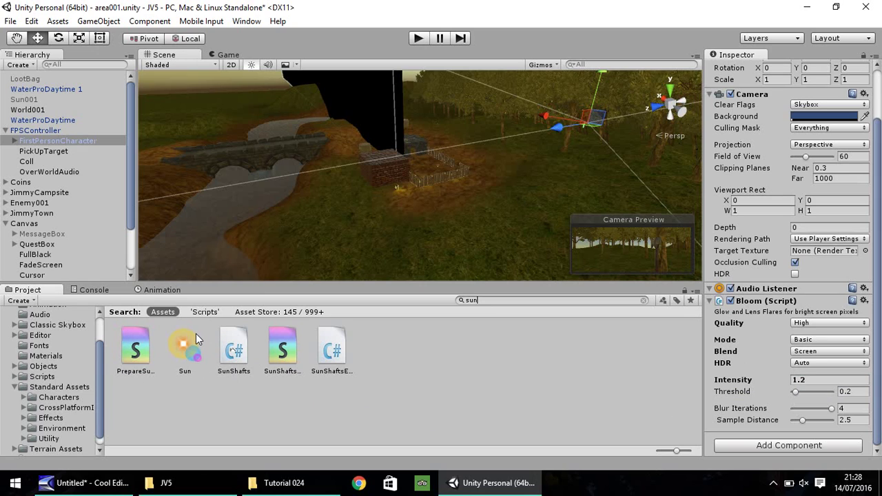
left_click_drag(244, 359, 47, 140)
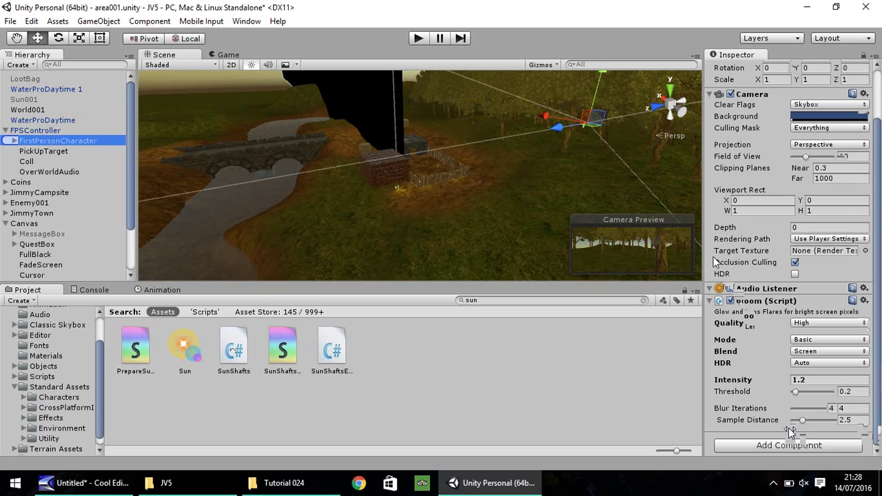
Step: Widen the component settings area and set the Sun Shafts resolution to High
left_click_drag(704, 181, 657, 180)
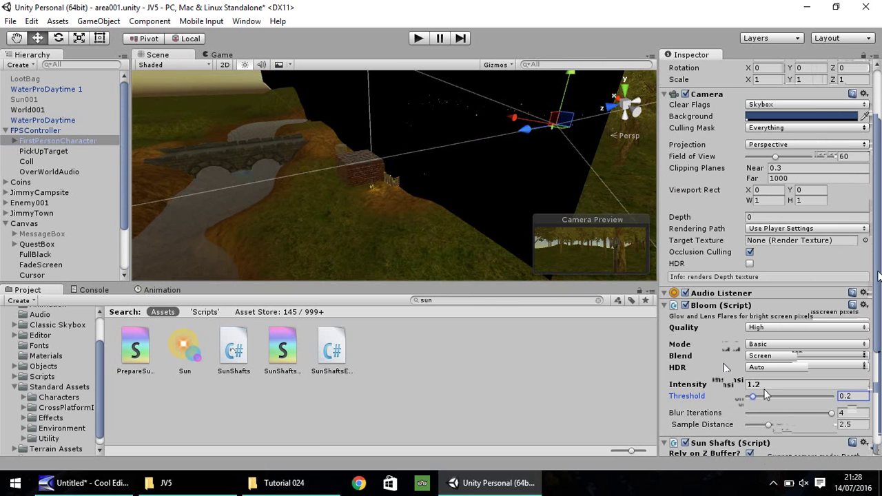
scroll(773, 386, "down", 5)
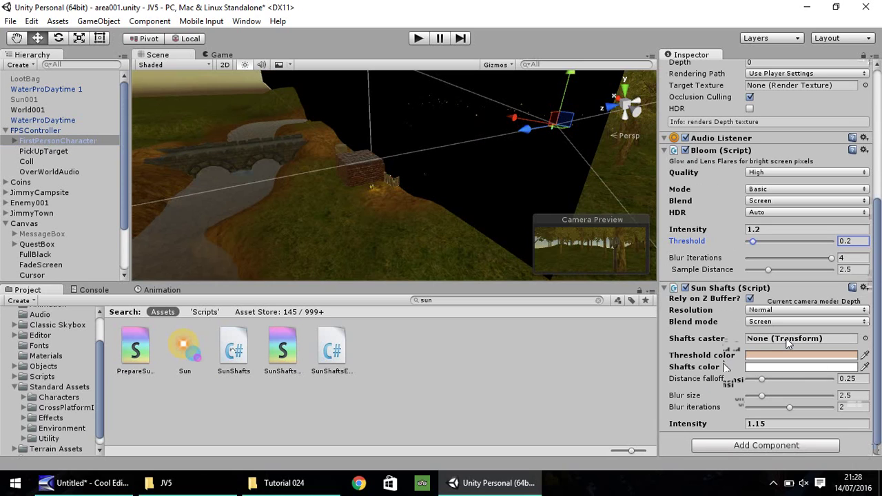
left_click(760, 312)
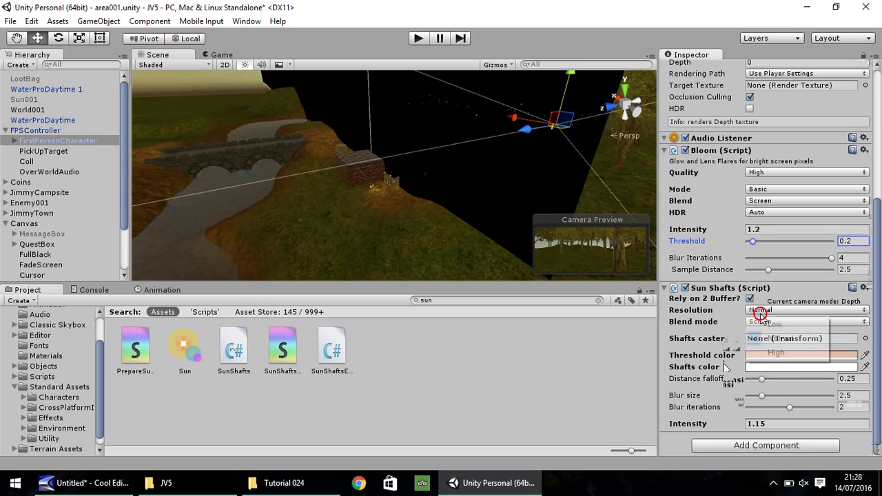
left_click(773, 353)
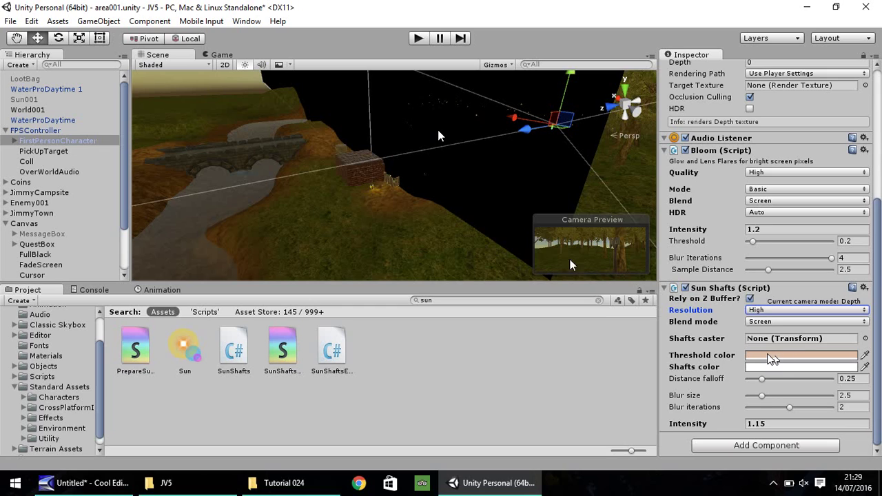
Step: Change the Sun Shafts threshold color to a burnt orange
left_click(781, 360)
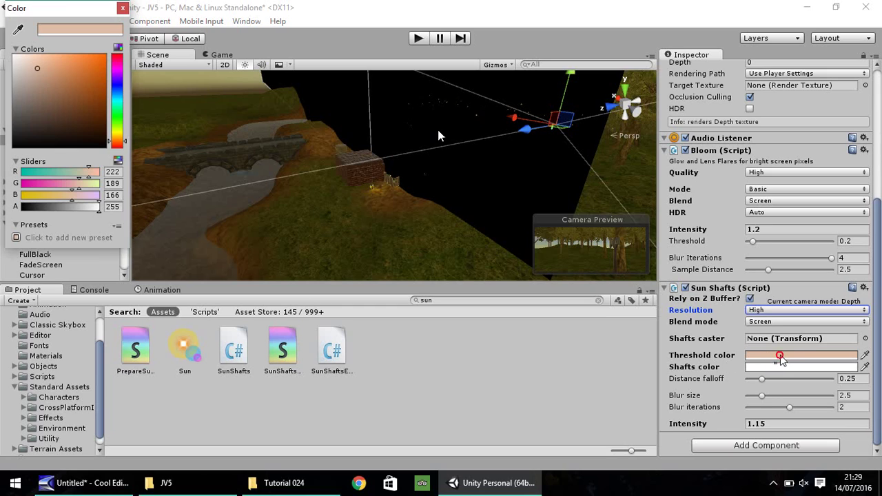
left_click(94, 98)
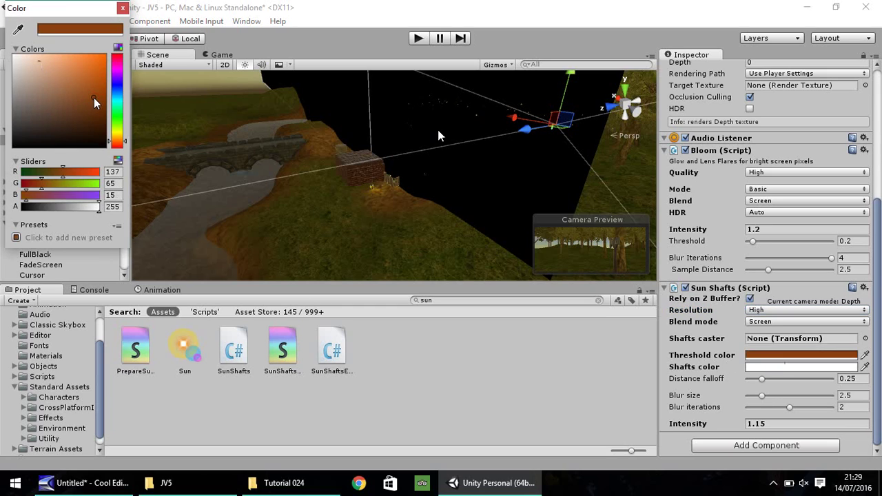
left_click_drag(94, 98, 88, 87)
Step: Change the Sun Shafts shafts color to an olive yellow with RGB 142, 134, 18
left_click(765, 367)
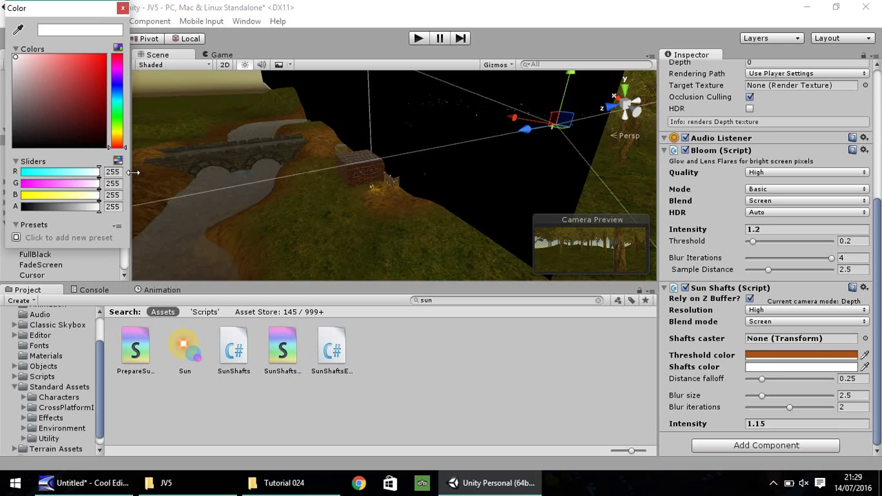
left_click(115, 134)
left_click(92, 96)
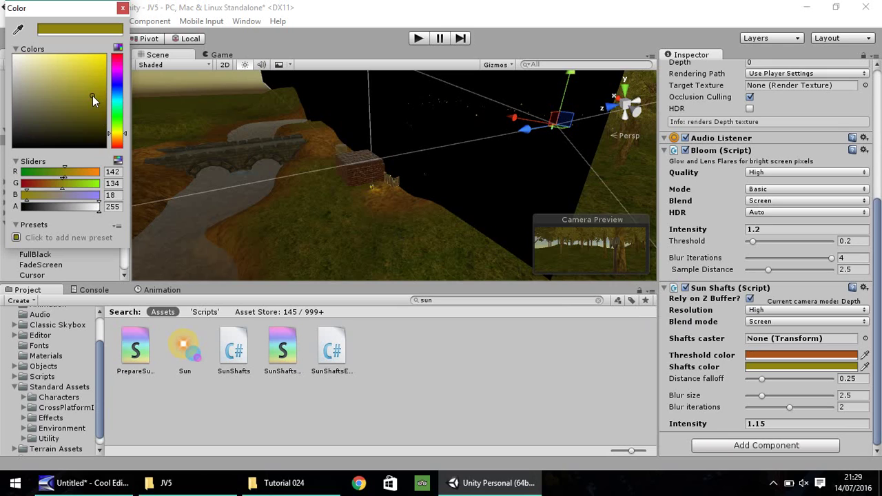
left_click(122, 8)
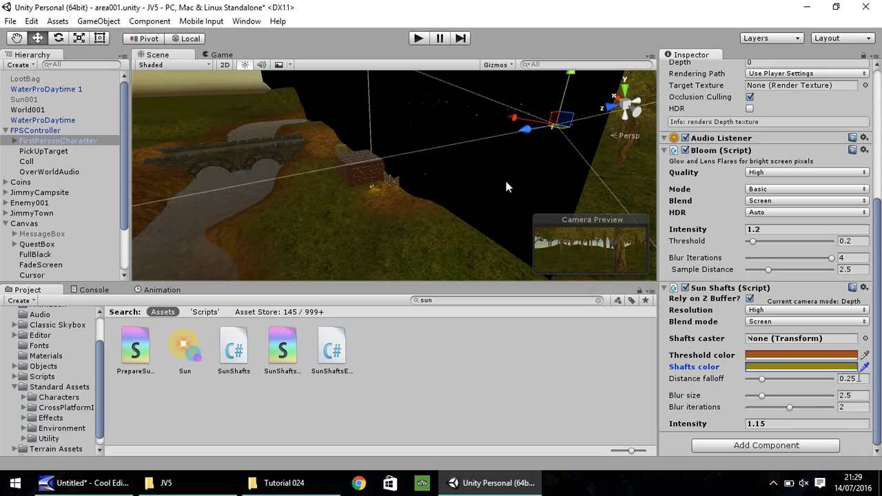
Step: Set the Sun Shafts blur size to 10 and intensity to 0.6
left_click(859, 379)
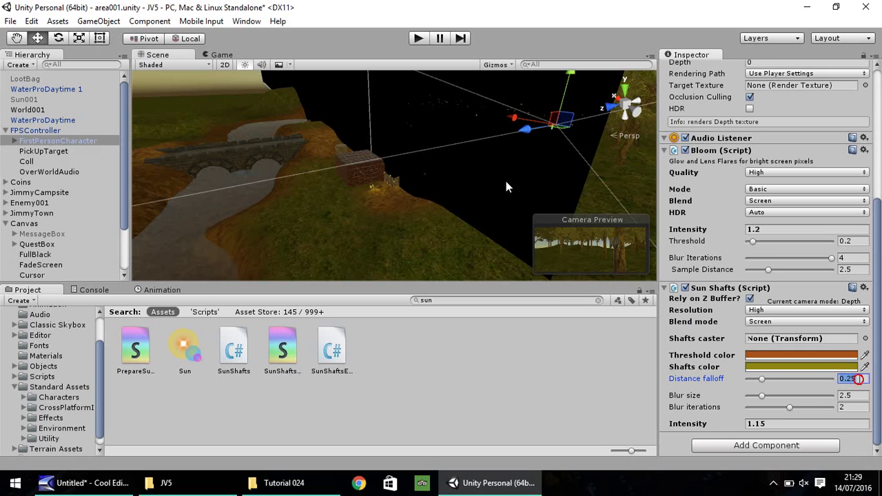
left_click(859, 397)
type("10")
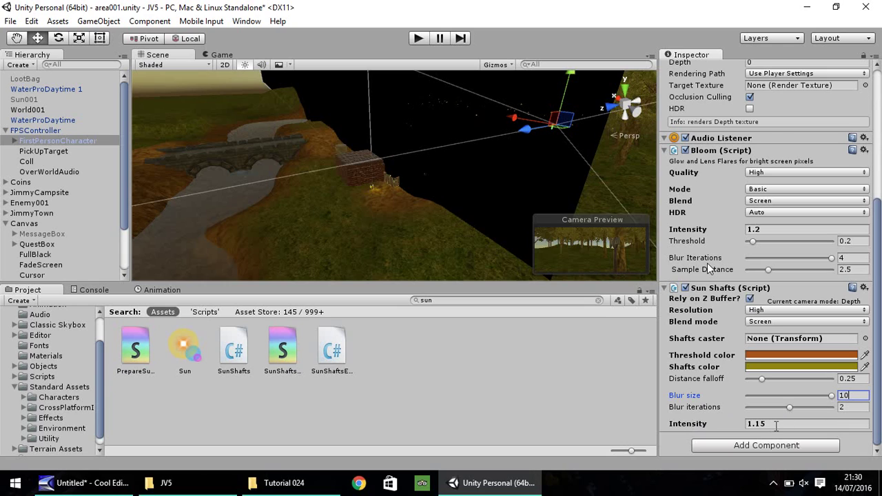
left_click(778, 425)
type("0.6")
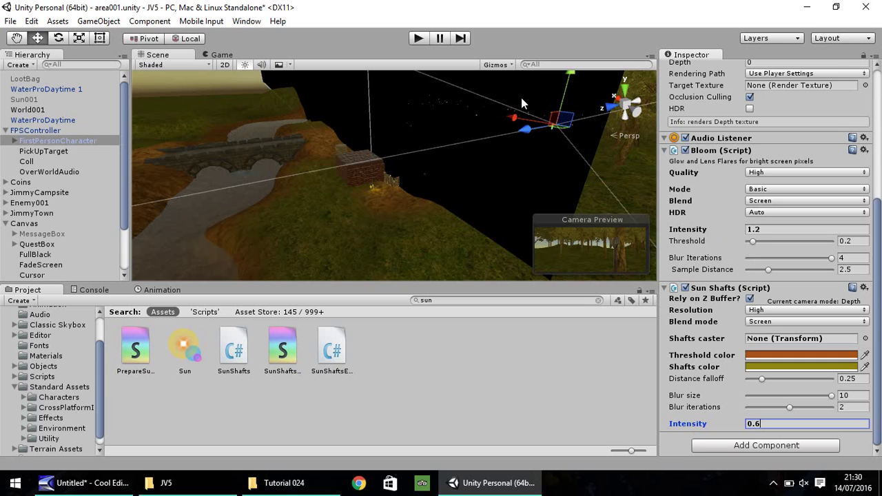
Step: Run the game in play mode to examine the combined Bloom and Sun Shafts effects, and stop it again
left_click(419, 38)
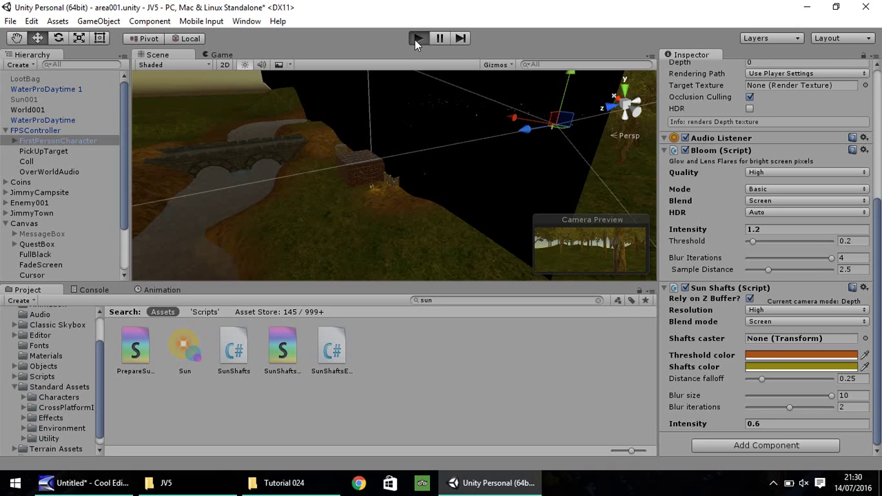
left_click(417, 39)
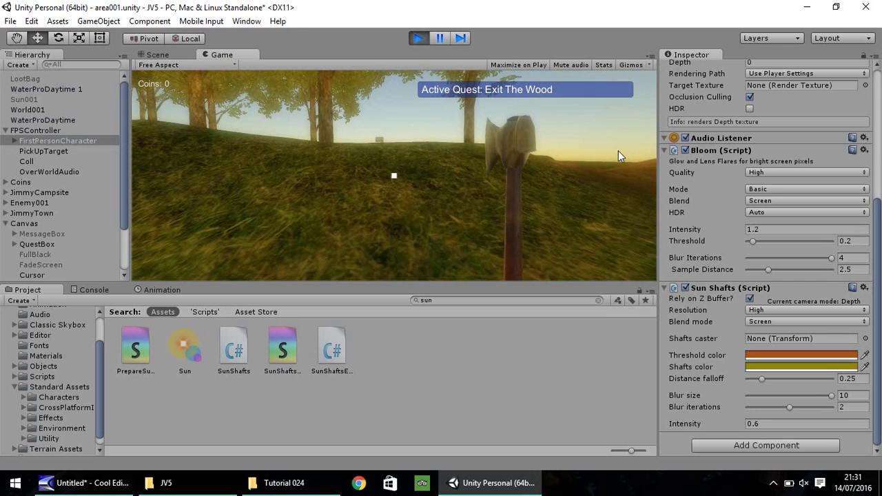
key("ctrl+p")
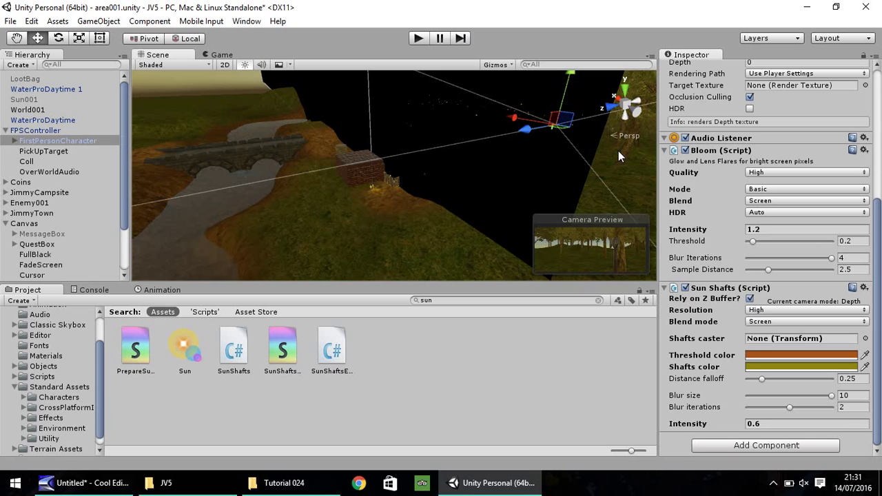
Step: Clear the asset search to return to the Scripts folder, and check the JV5 project folder in File Explorer
left_click(446, 300)
key("BackSpace")
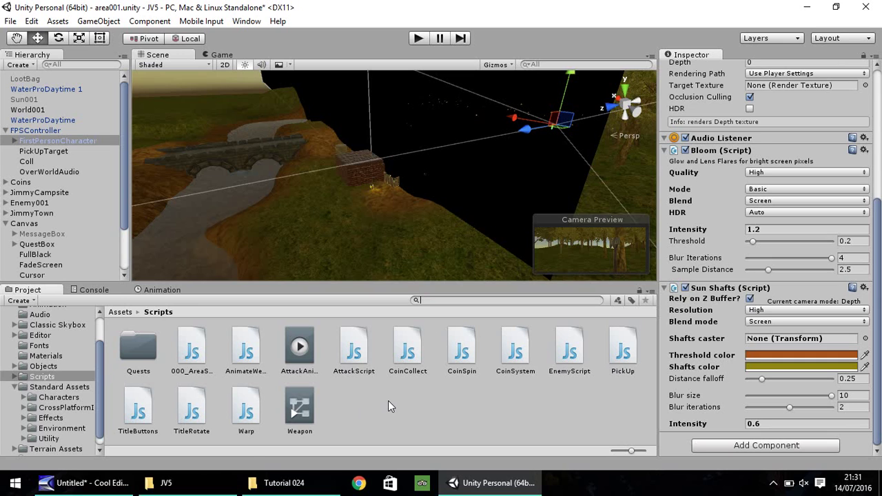
left_click(180, 482)
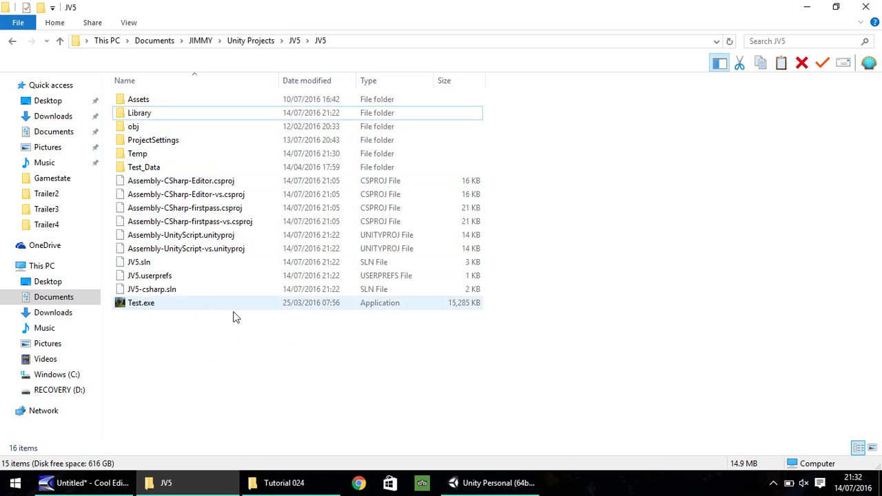
left_click(498, 484)
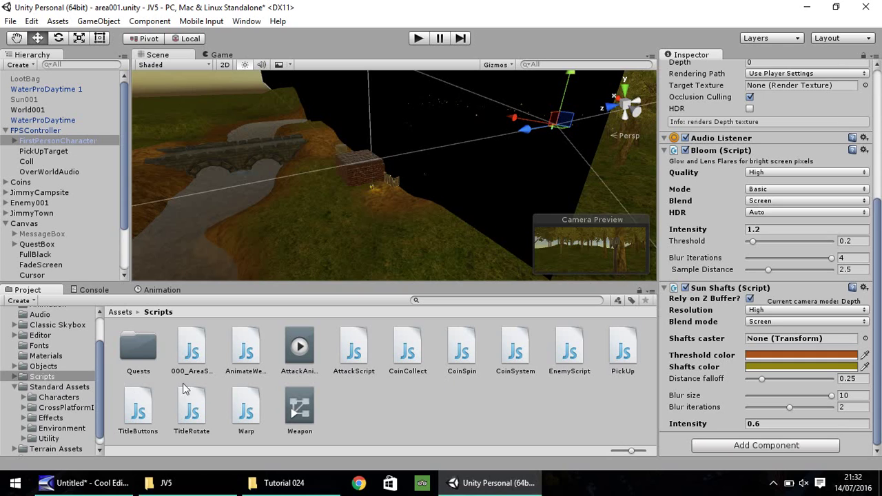
Step: Create a JavaScript file named SavingTheGame in the Scripts folder and delete all of its default code in MonoDevelop
right_click(372, 405)
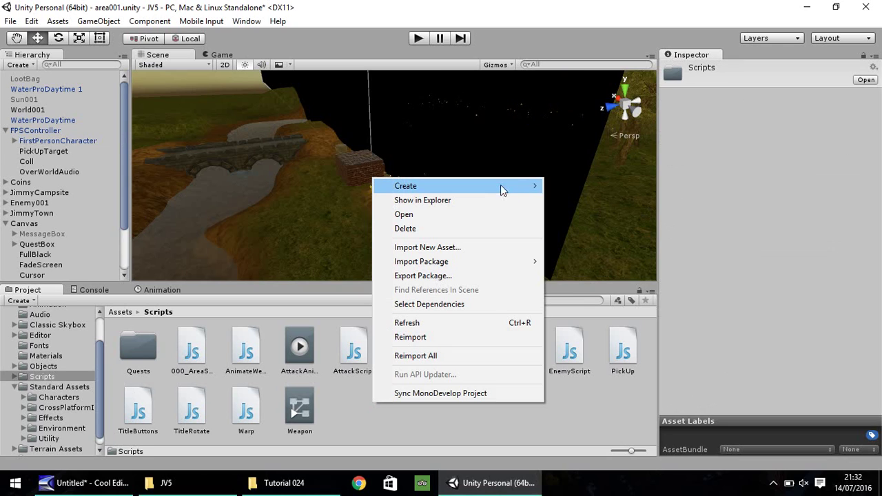
mouse_move(488, 191)
left_click(570, 200)
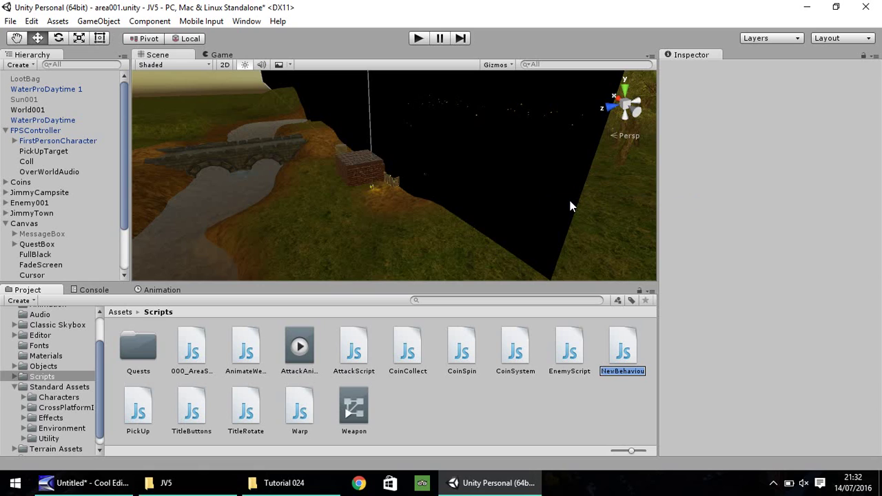
type("SavingT")
type("heGame")
key("Return")
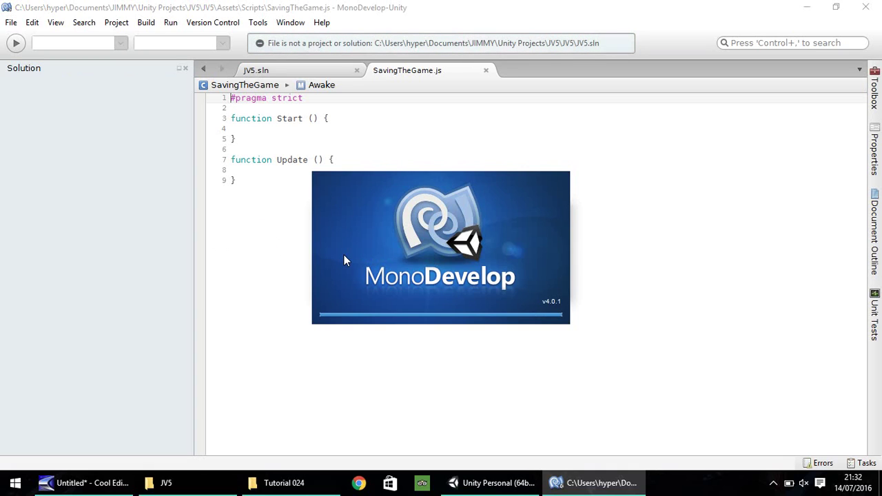
left_click_drag(274, 179, 215, 98)
key("Delete")
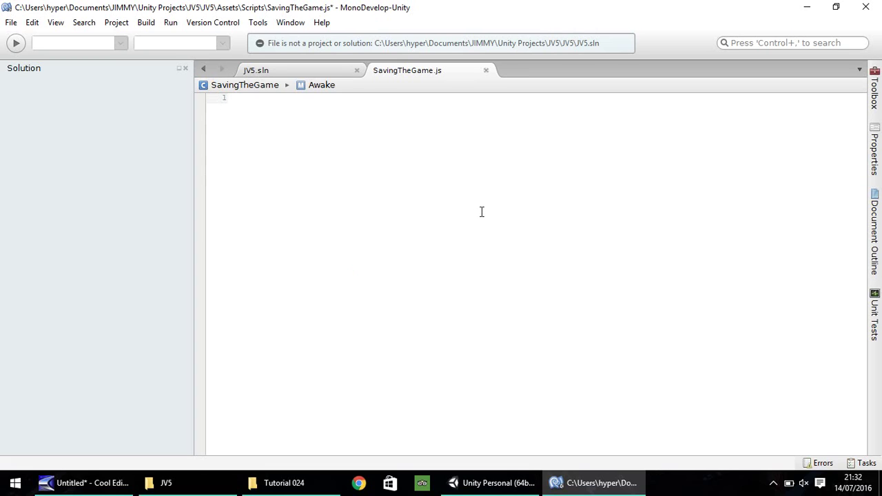
Step: Open the 002_ExitWood script from the Quests/MainQuest folder in MonoDevelop, and return to the empty SavingTheGame script
left_click(483, 483)
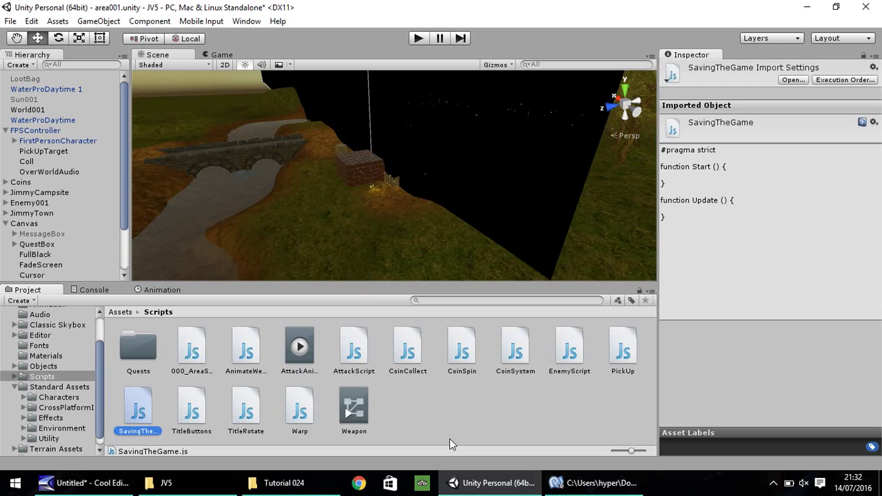
double_click(138, 355)
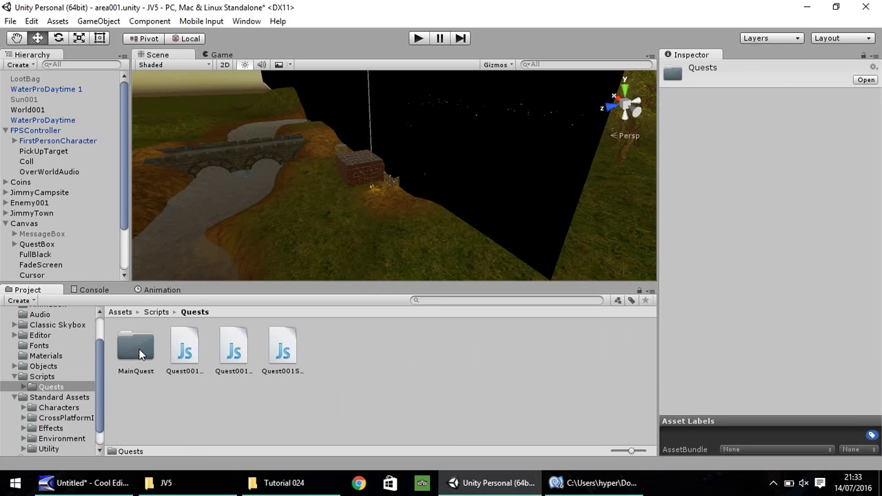
left_click(139, 355)
left_click(186, 348)
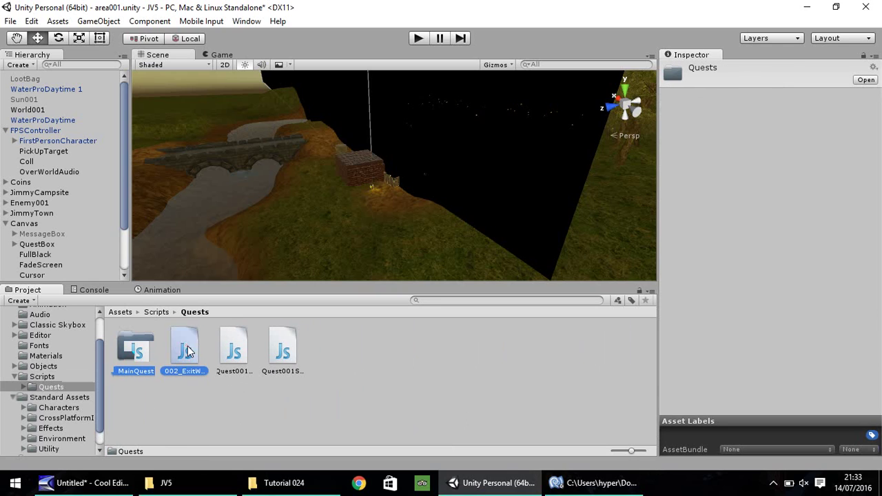
double_click(187, 346)
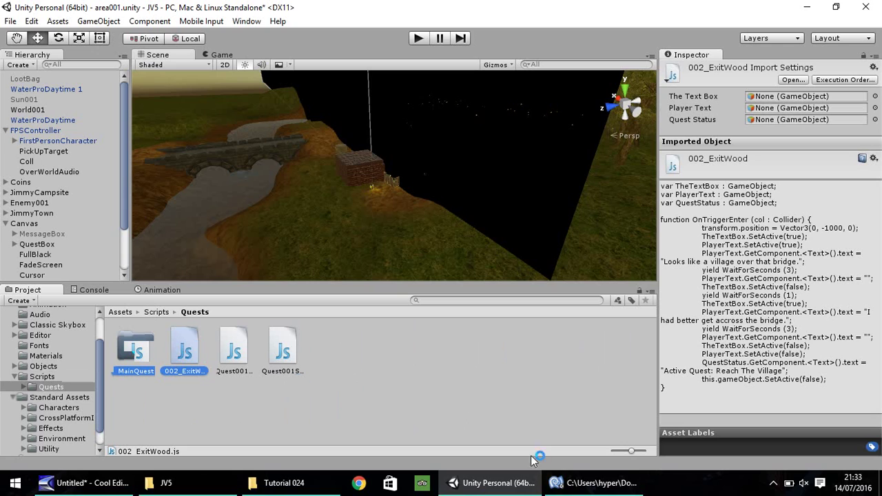
left_click(583, 485)
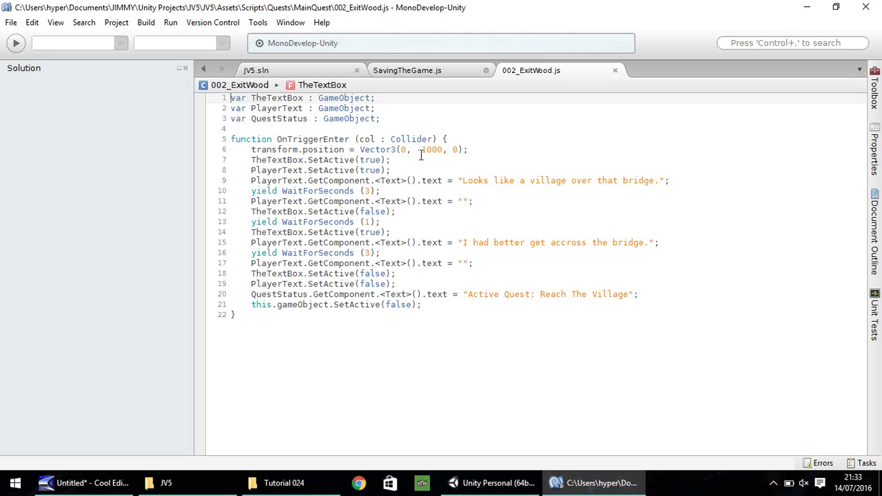
left_click(424, 71)
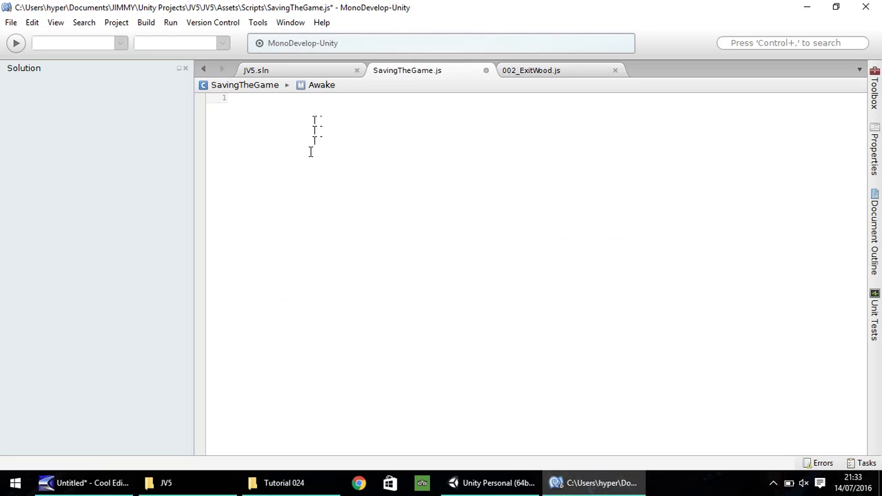
Step: Declare the variable fileName with the value "savegame.data" on line 3 of the SavingTheGame script
key("Return")
key("Return")
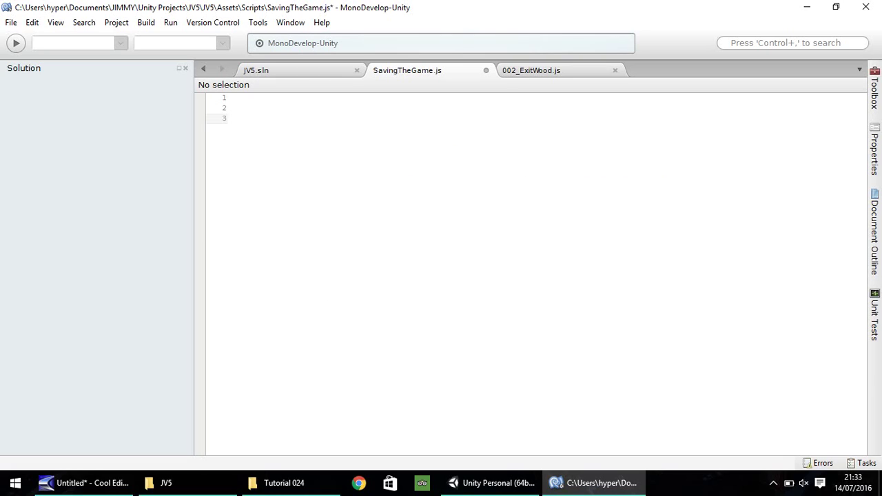
type("var fileName = \"saveg")
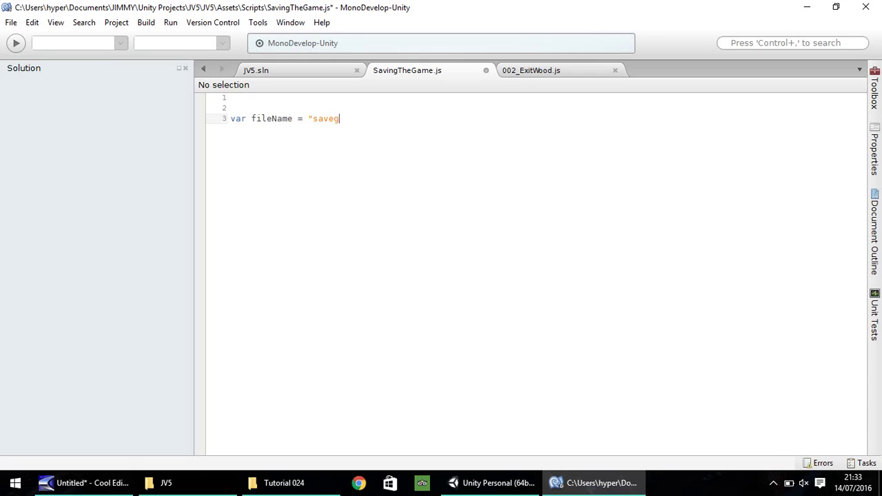
type("ame.data\";")
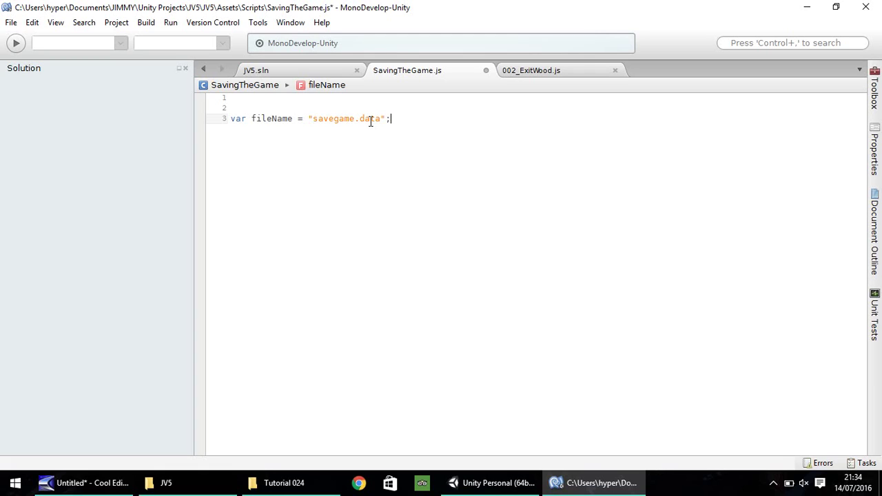
Step: Copy the OnTriggerEnter (col : Collider) function header from 002_ExitWood.js into SavingTheGame.js, one blank line below the fileName variable
key("Return")
key("Return")
left_click(541, 73)
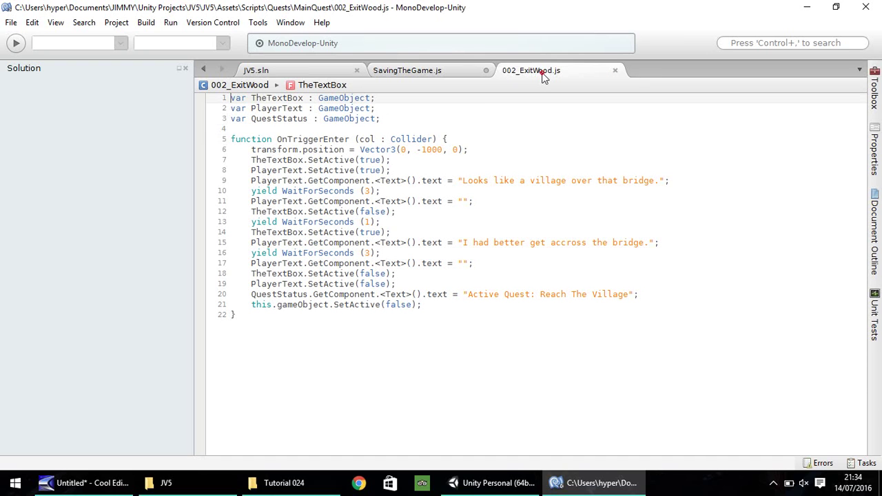
left_click_drag(231, 141, 454, 142)
key("ctrl+c")
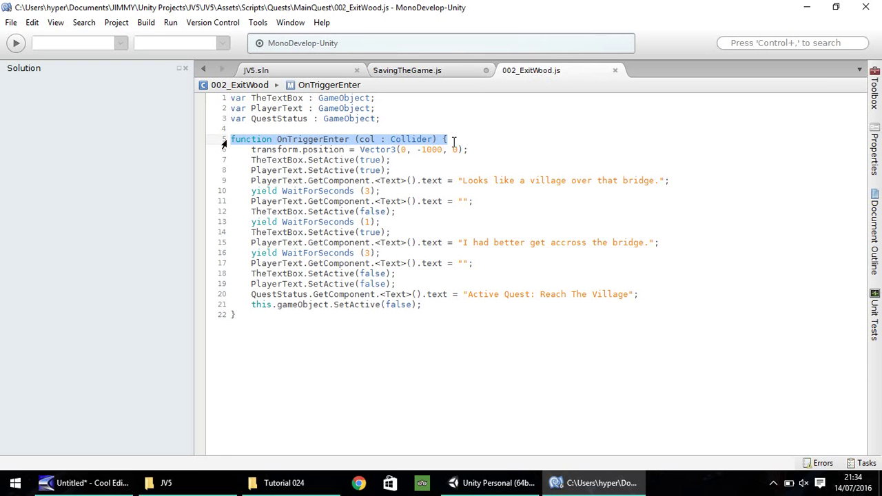
left_click(417, 73)
key("ctrl+v")
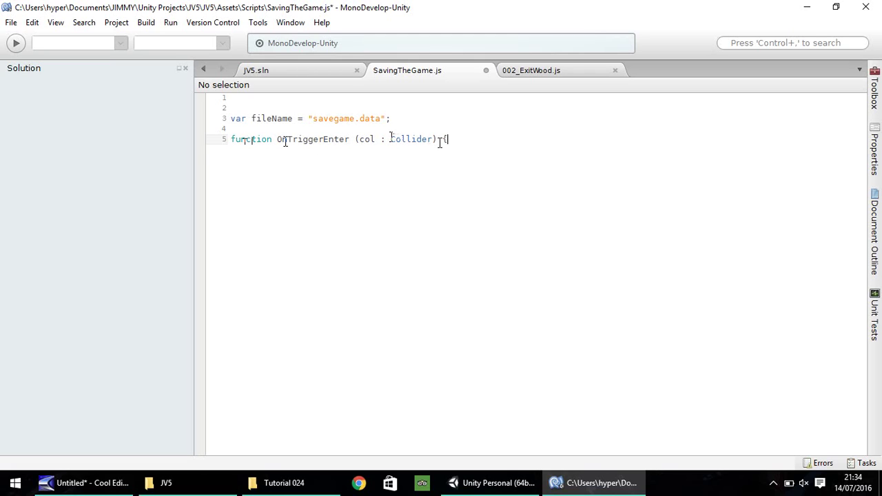
Step: Add the line var OurFile = File.CreateText(fileName); as the first statement inside the OnTriggerEnter function
key("Return")
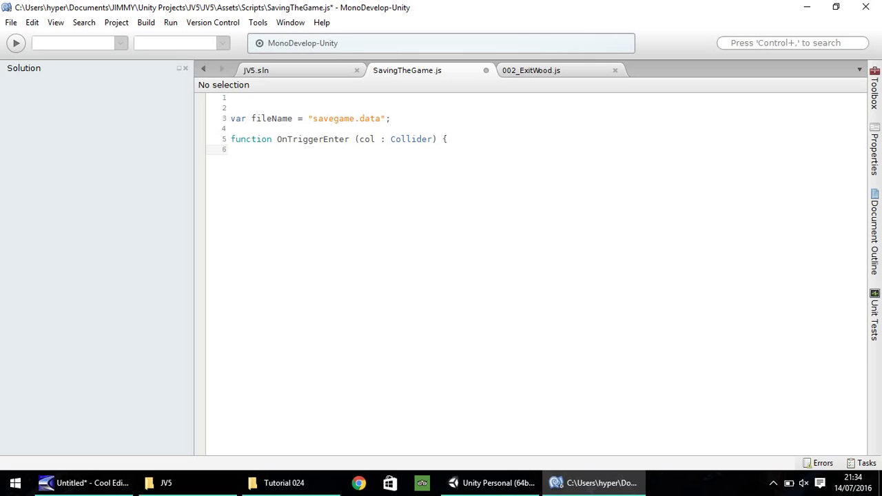
type("var ")
type("cur")
type("File")
type(" =")
left_click(277, 149)
key("BackSpace")
type("O")
key("End")
type("File.Create")
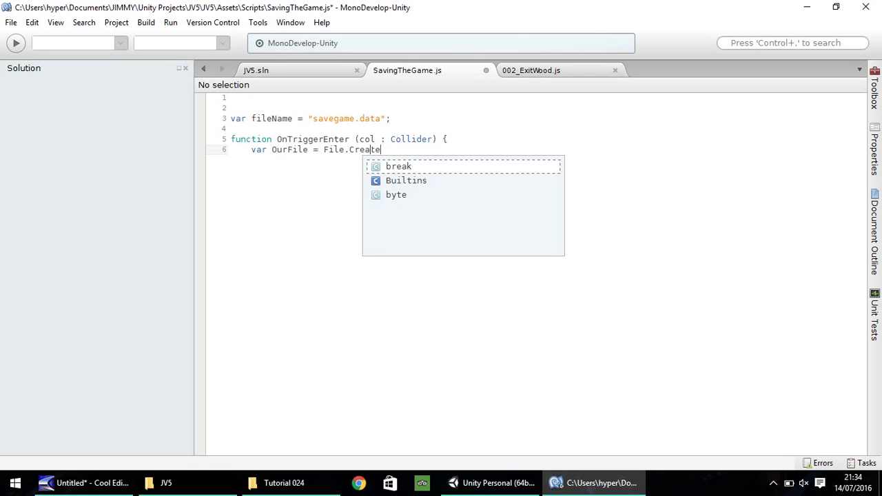
type("Text")
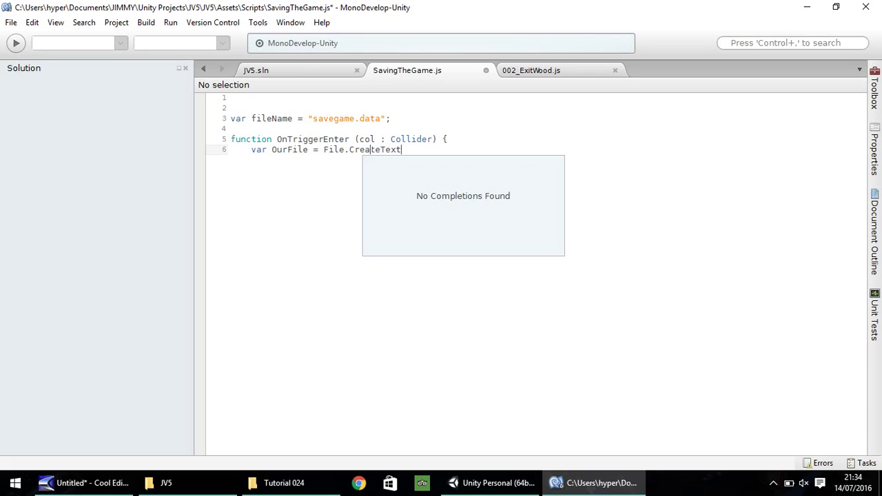
type("(")
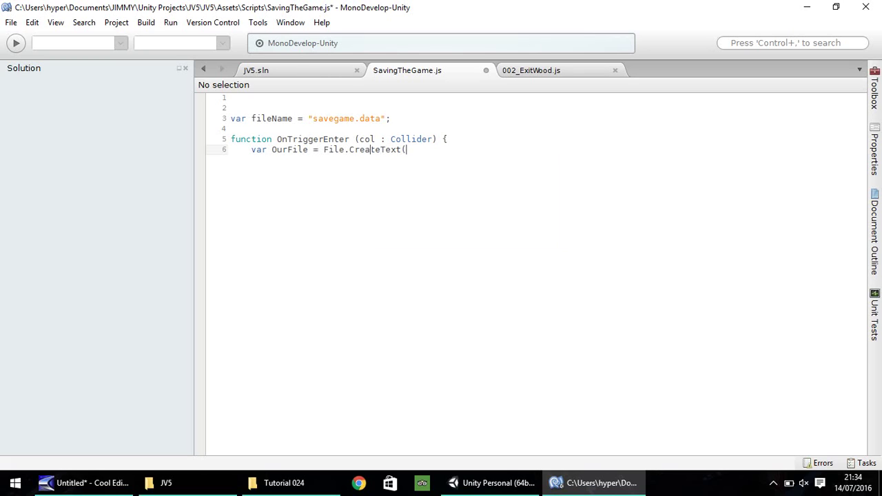
type("fileNam")
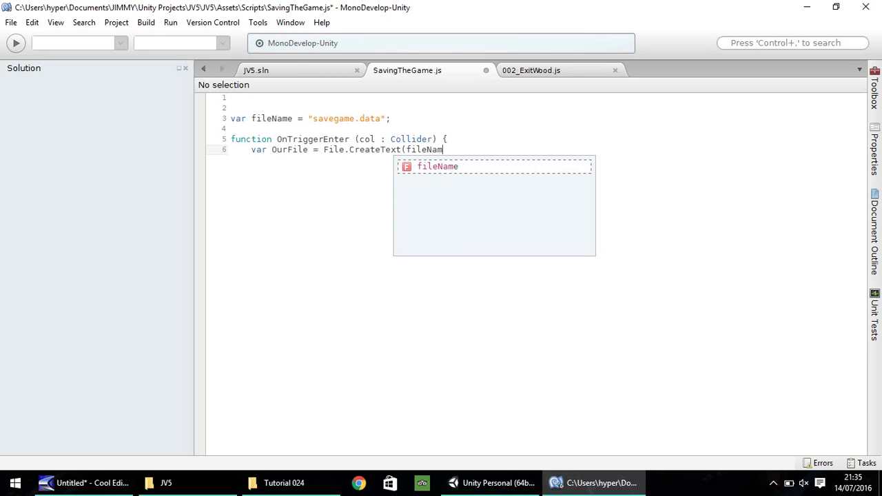
type("e)")
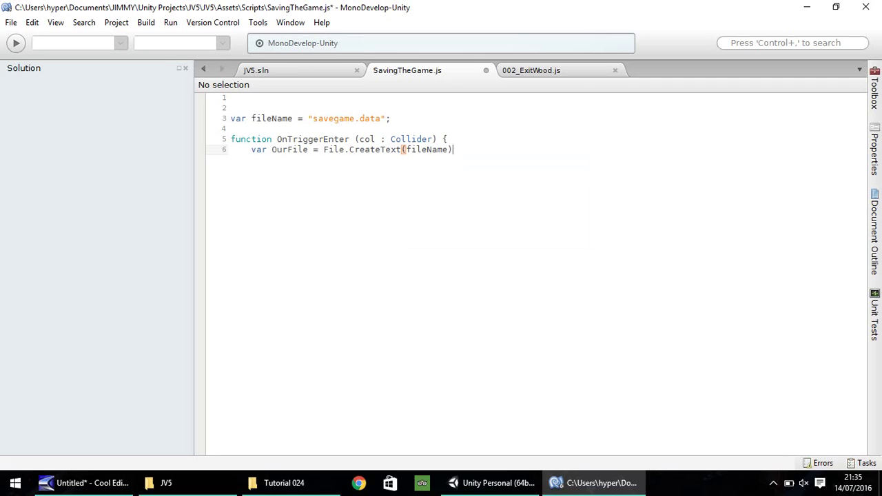
type(";")
Step: Add the statement OurFile.WriteLine("savearea001"); below the CreateText line, followed by a blank line
key("Return")
type("Our")
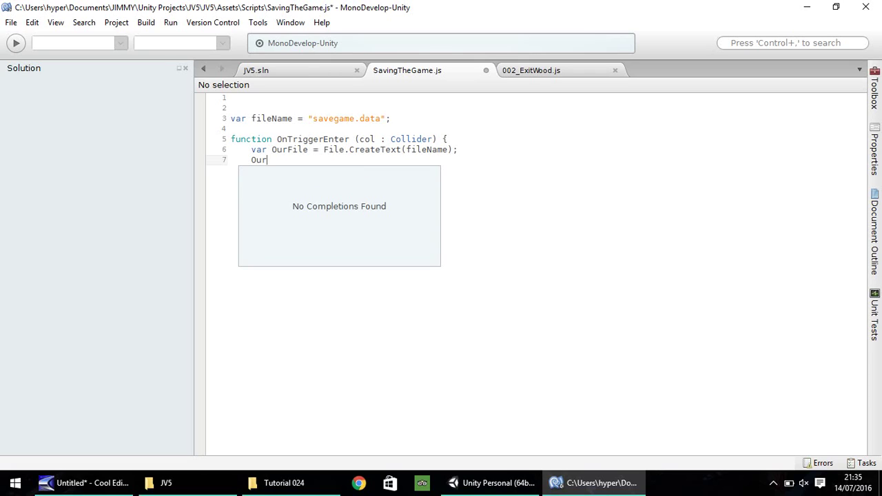
type("File.")
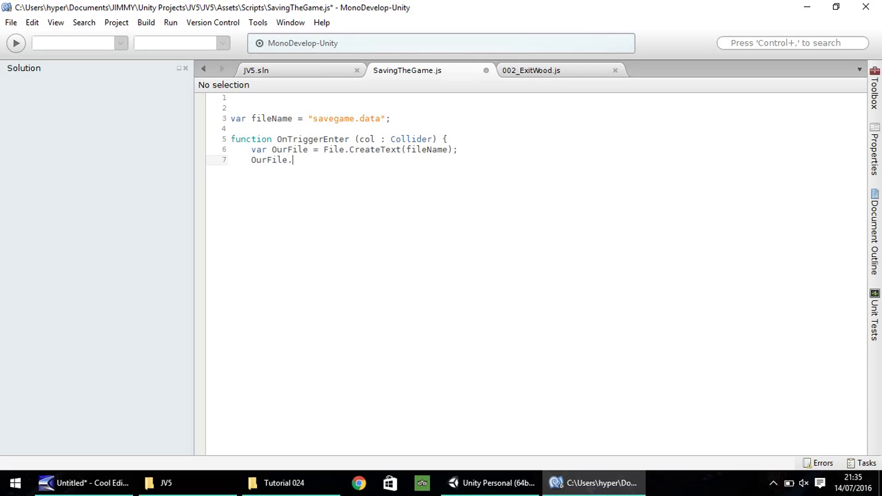
type("WriteLine")
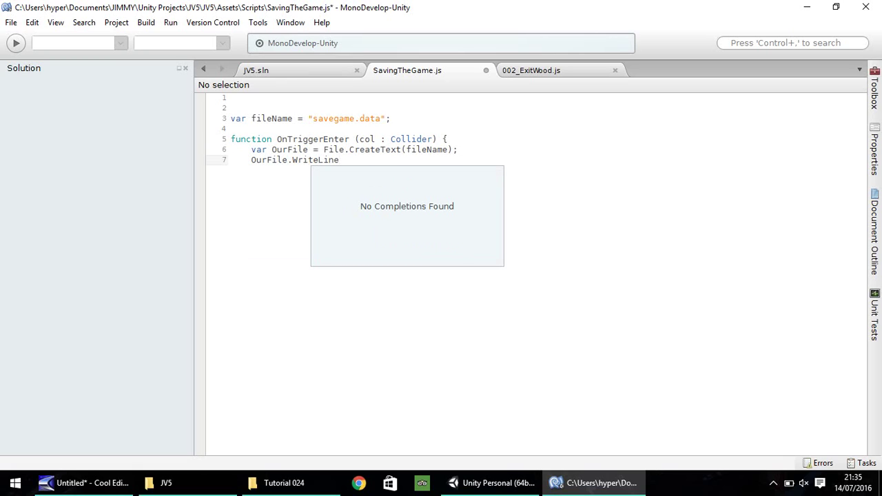
type("(\"")
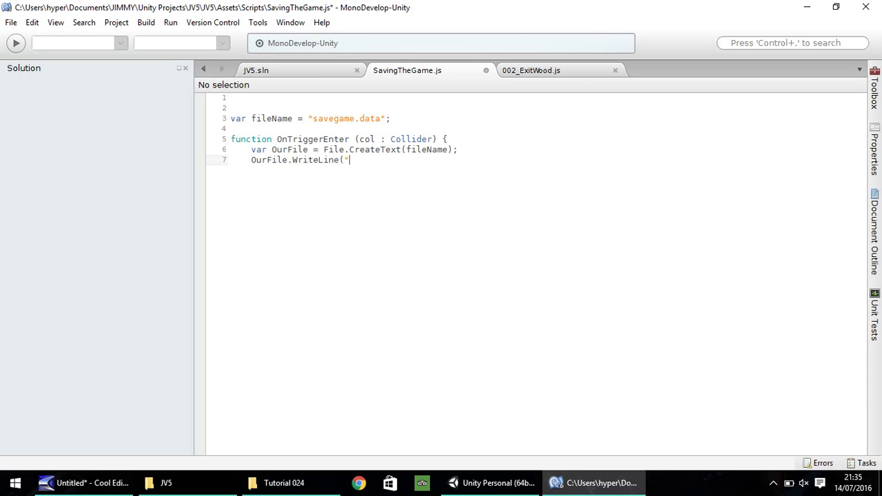
type("savearea001\");")
key("Return")
key("Return")
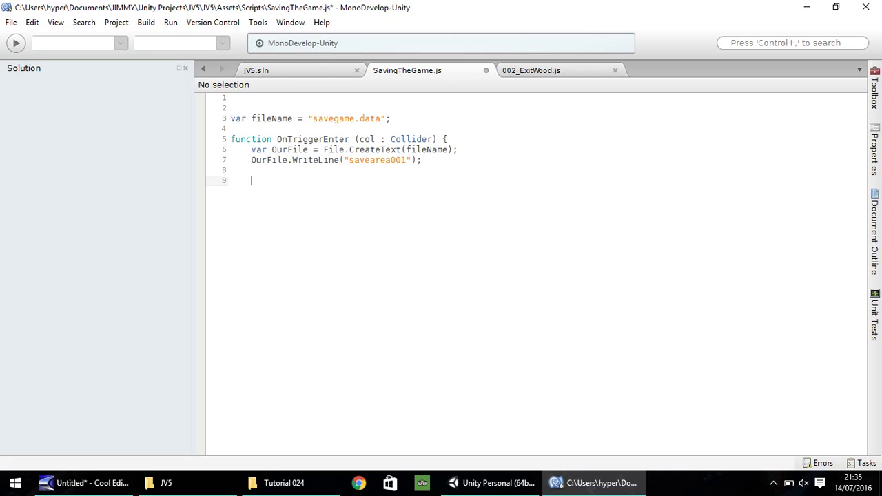
Step: Finish the function with OurFile.Close(); and a closing brace, and save the SavingTheGame script
type("OurFile.Close();")
key("Return")
type("}")
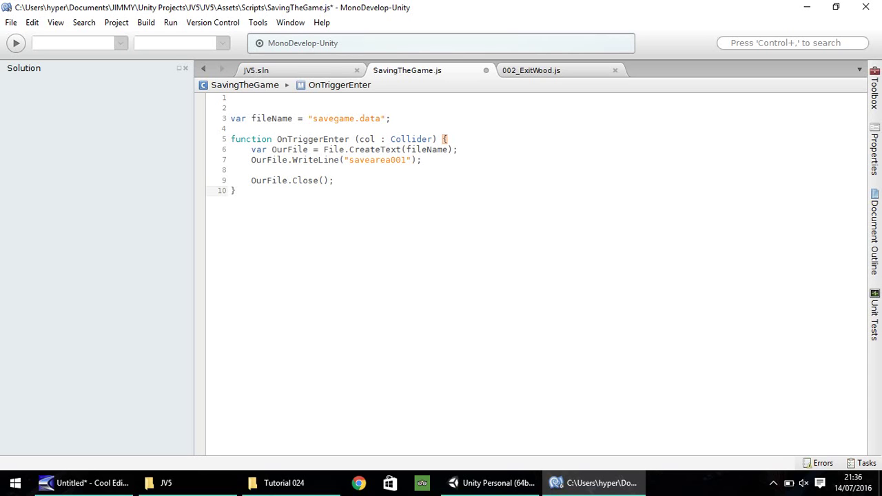
key("ctrl+s")
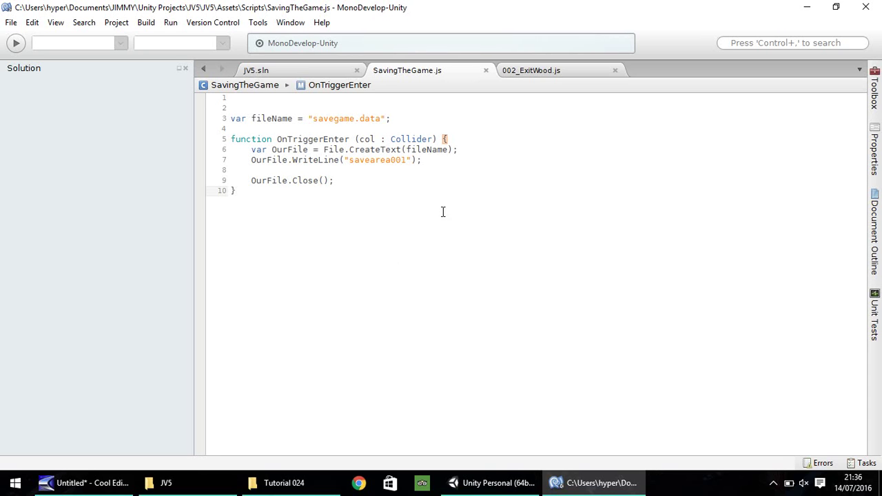
Step: Switch to Unity and check the console for compile errors in the SavingTheGame script
left_click(491, 482)
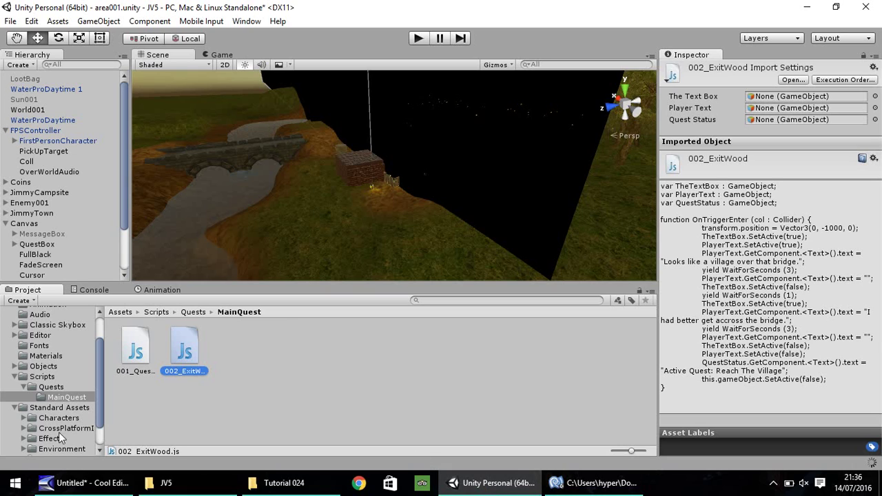
left_click(94, 290)
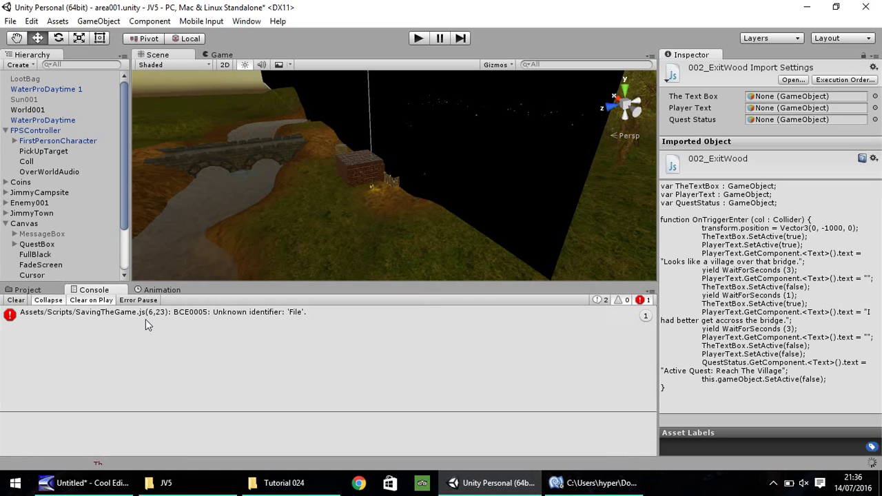
left_click(28, 290)
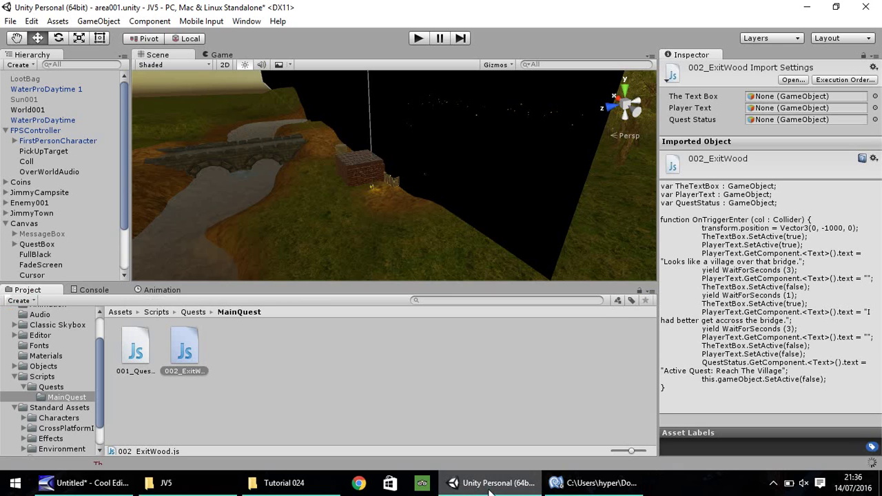
Step: Switch to MonoDevelop, add import System.IO; on line 1 of SavingTheGame.js, and save the script
left_click(575, 486)
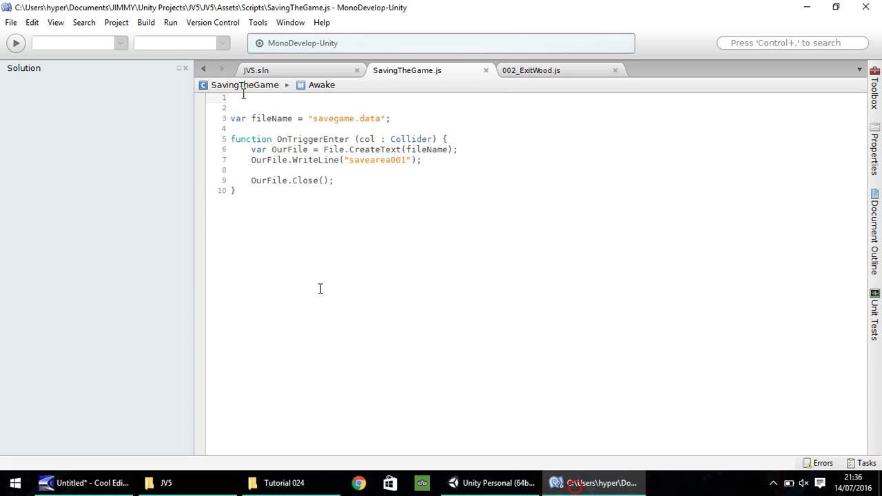
type("import")
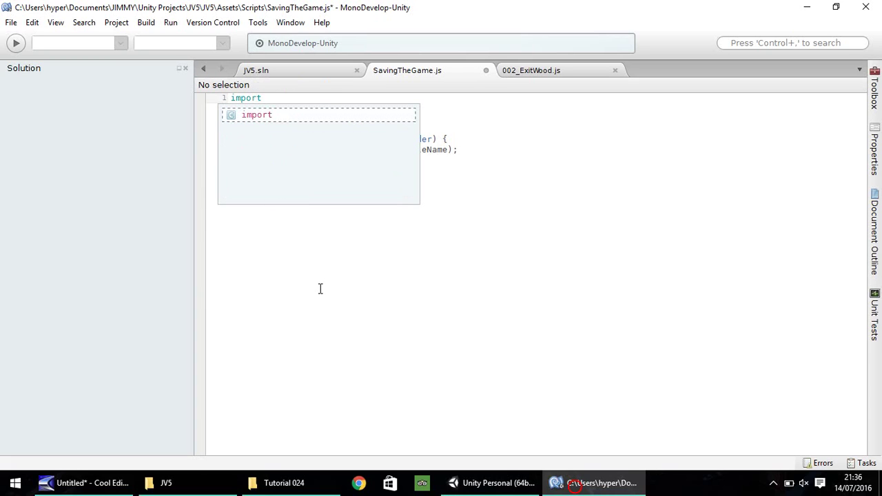
type(" Sys")
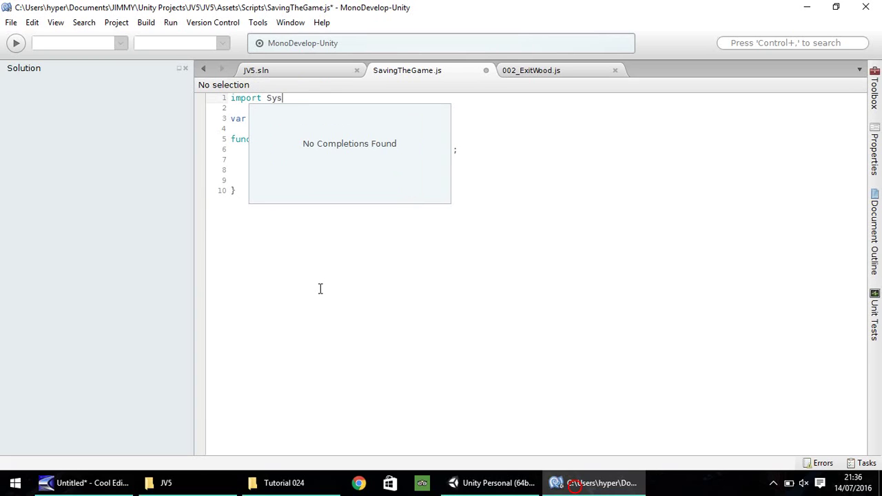
type("tem.IO;")
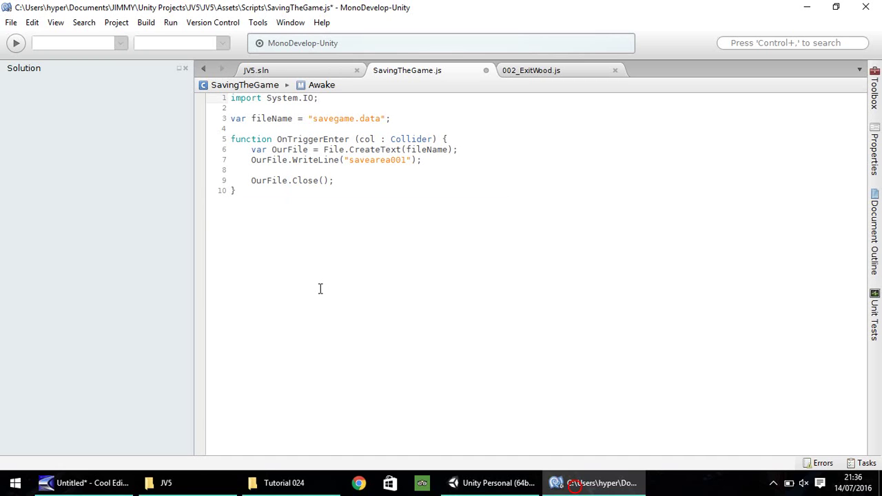
key("ctrl+s")
Step: Switch back to Unity, recheck the console with the System.IO import in place, and return to the project assets
left_click(473, 485)
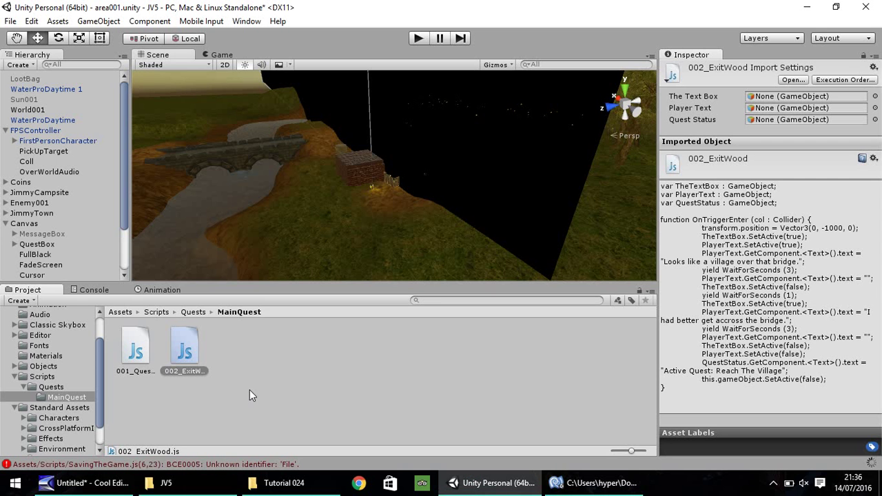
left_click(103, 291)
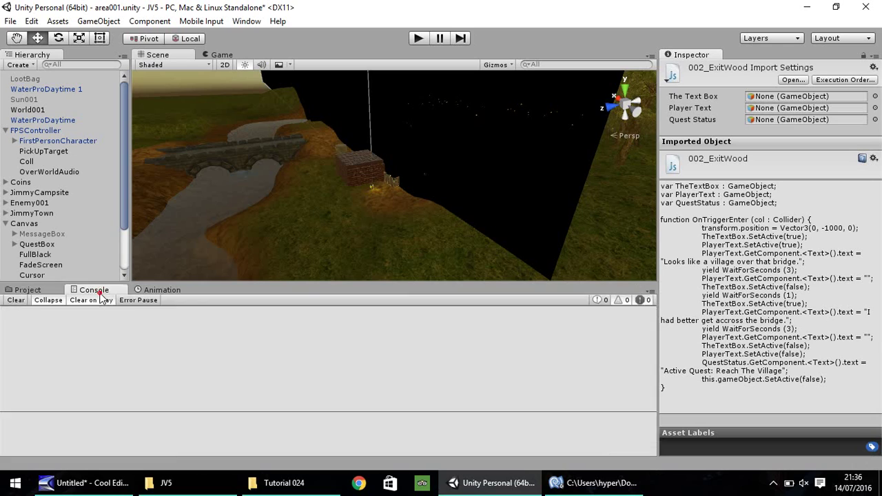
left_click(24, 290)
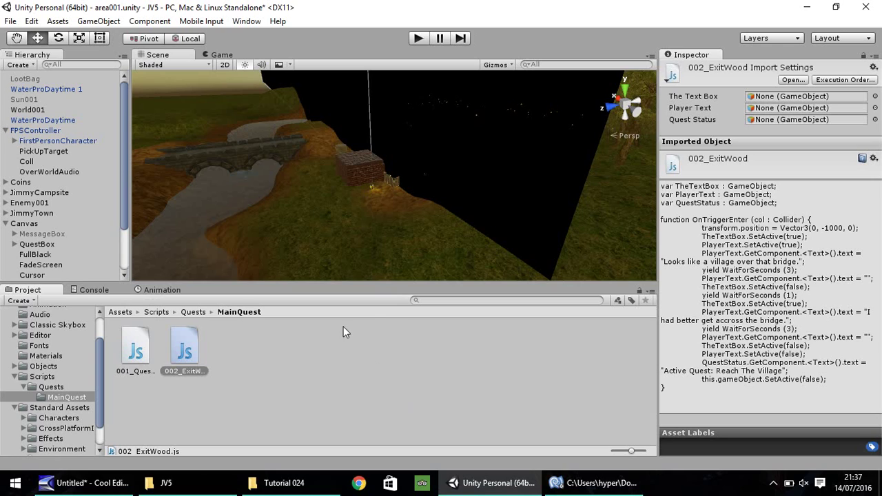
Step: Duplicate the Cube trigger object that carries the 002_ExitWood script
middle_click_drag(430, 208, 343, 174)
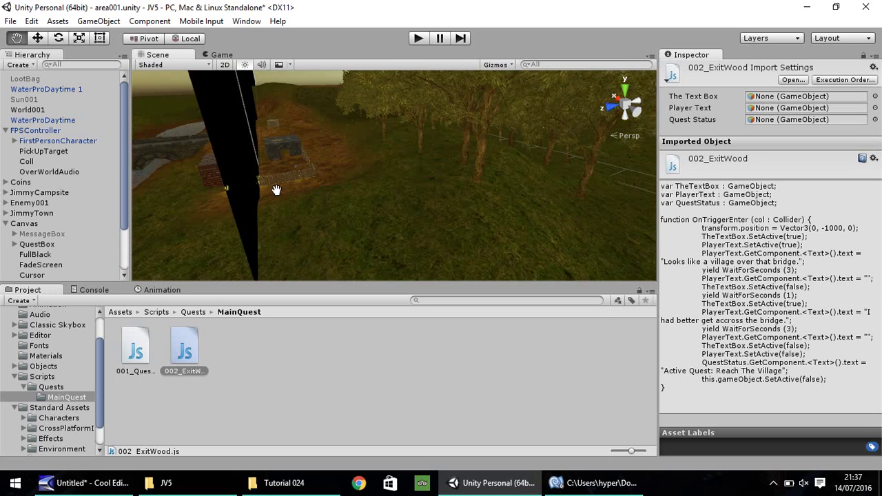
scroll(362, 186, "up", 3)
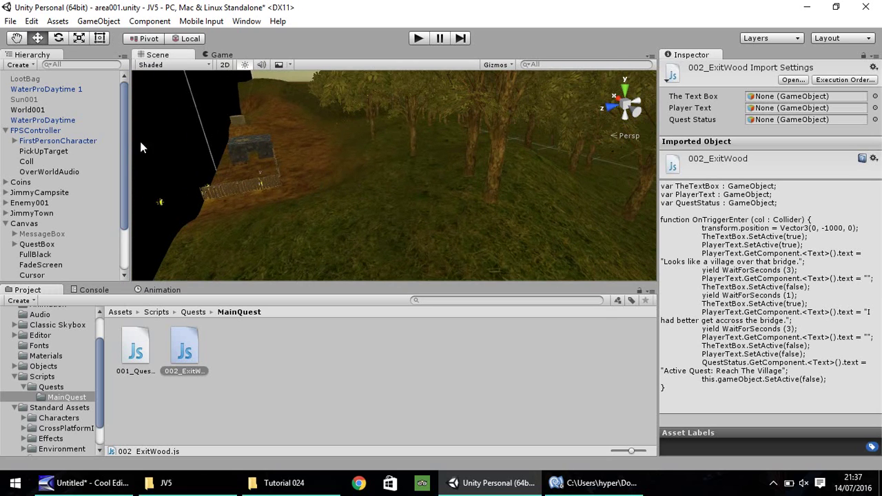
scroll(38, 271, "down", 3)
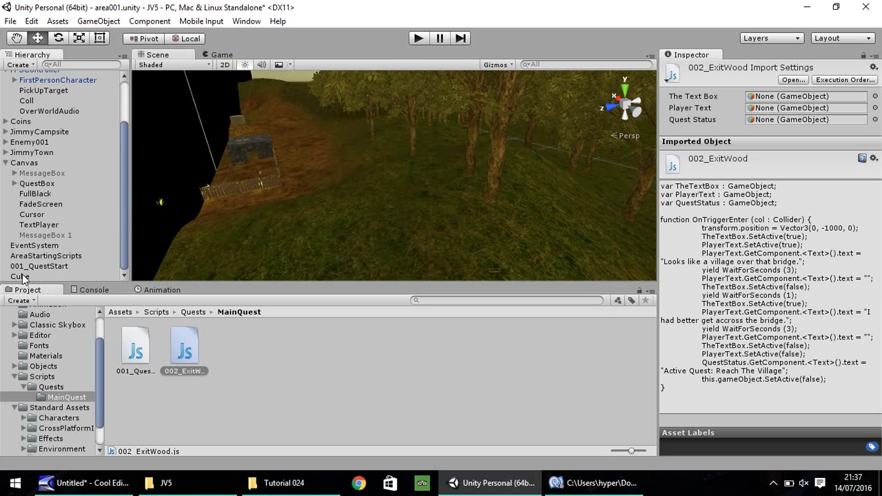
left_click(21, 276)
scroll(334, 144, "up", 3)
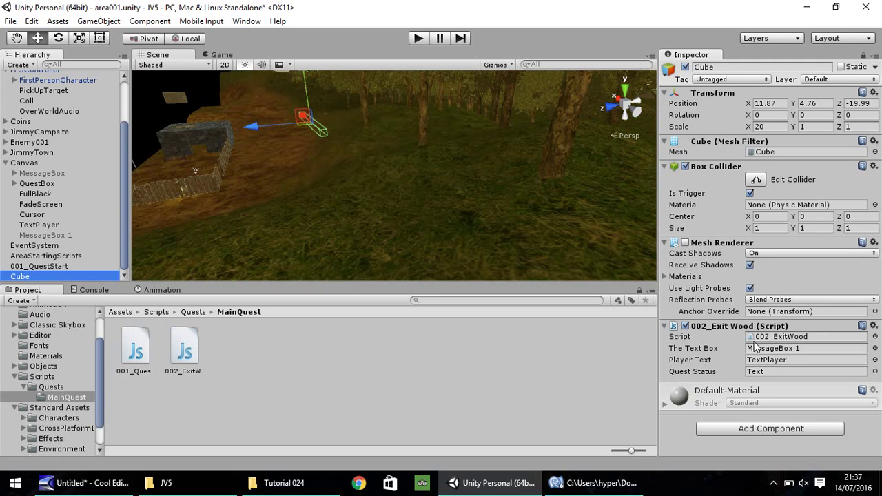
left_click_drag(367, 157, 210, 142, "alt")
left_click(21, 277)
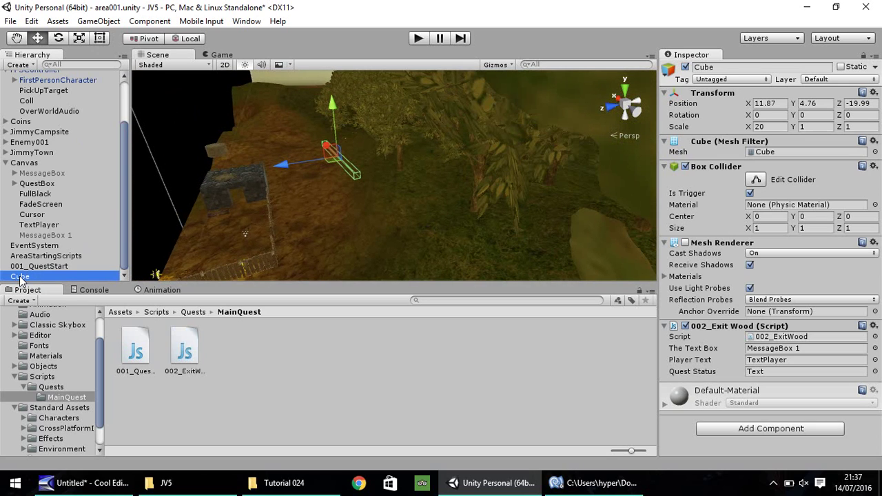
key("ctrl+d")
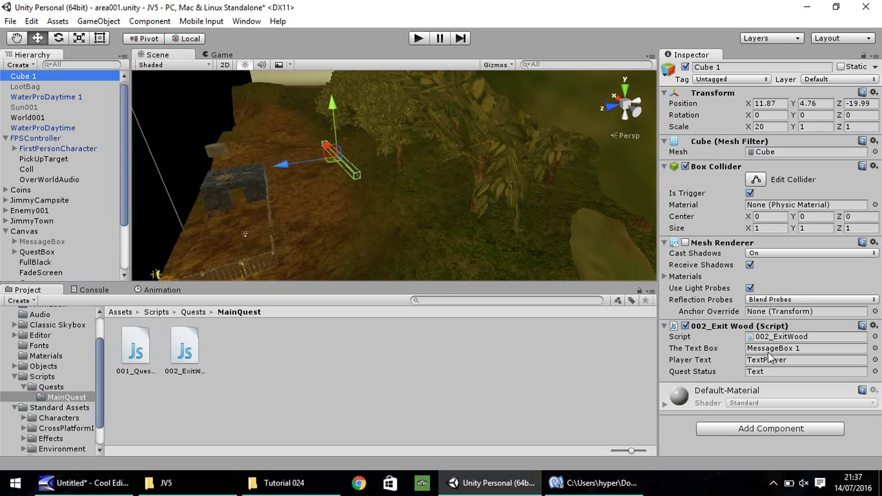
Step: Rename the duplicated trigger cube, Cube 1, as Saving
right_click(36, 78)
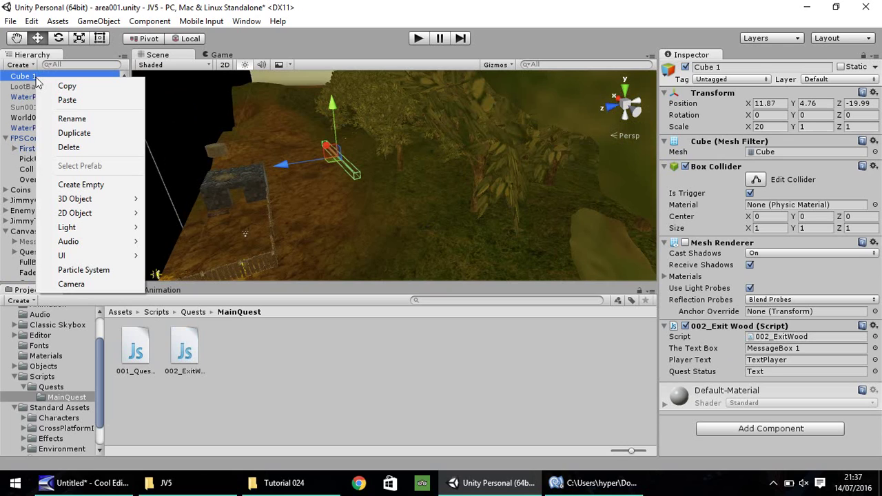
left_click(73, 118)
type("Saving")
key("Return")
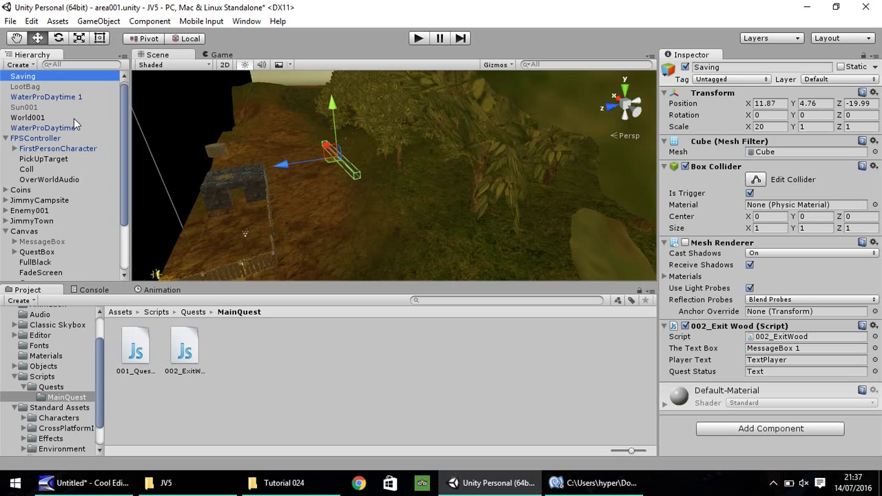
Step: Replace the Saving object's 002_ExitWood script with the SavingTheGame script, and move the object along Z to about -17.7
right_click(728, 325)
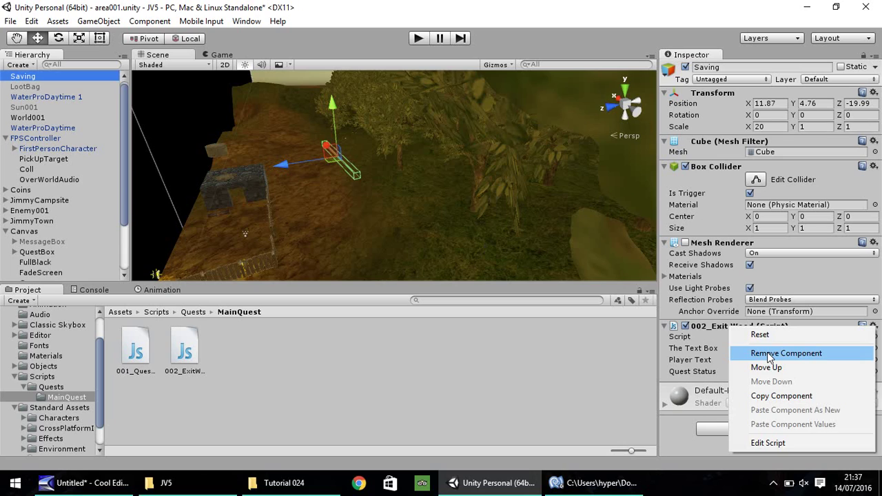
left_click(770, 354)
left_click(42, 378)
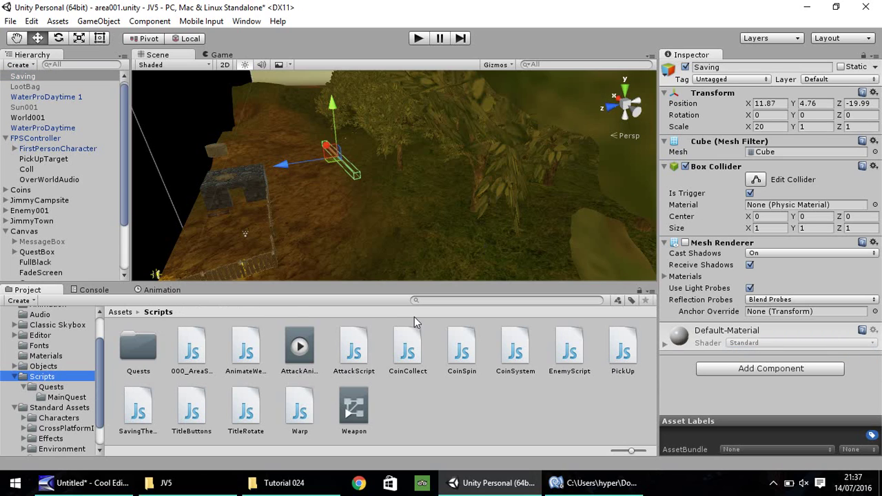
left_click_drag(141, 417, 29, 82)
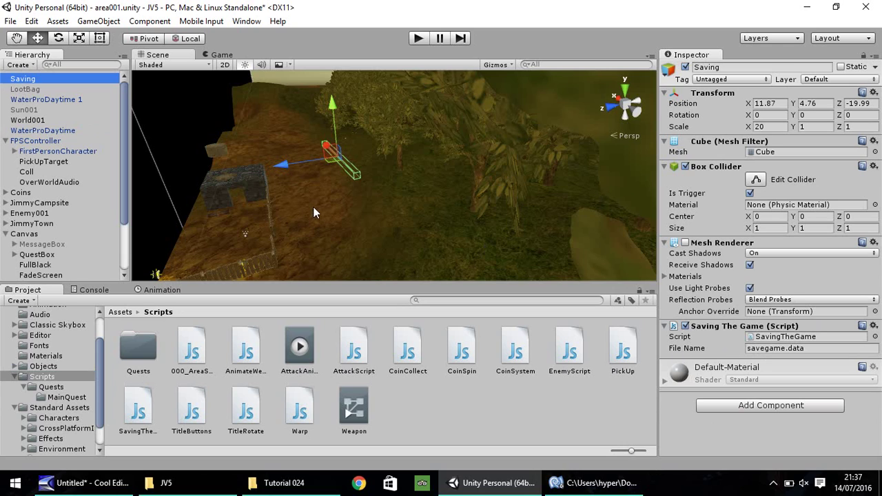
left_click_drag(287, 167, 275, 177)
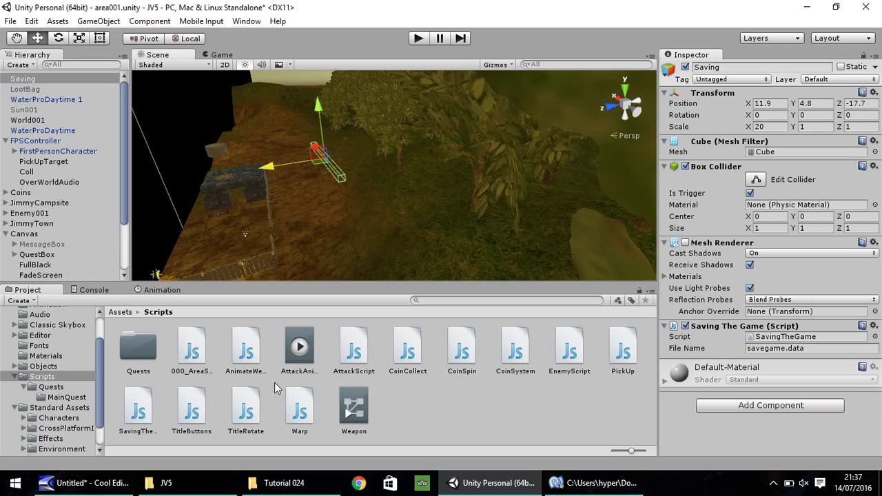
Step: Inspect the JV5 project folder in File Explorer, return to Unity, and play the game, walking out of the wood through the Saving trigger
left_click(189, 484)
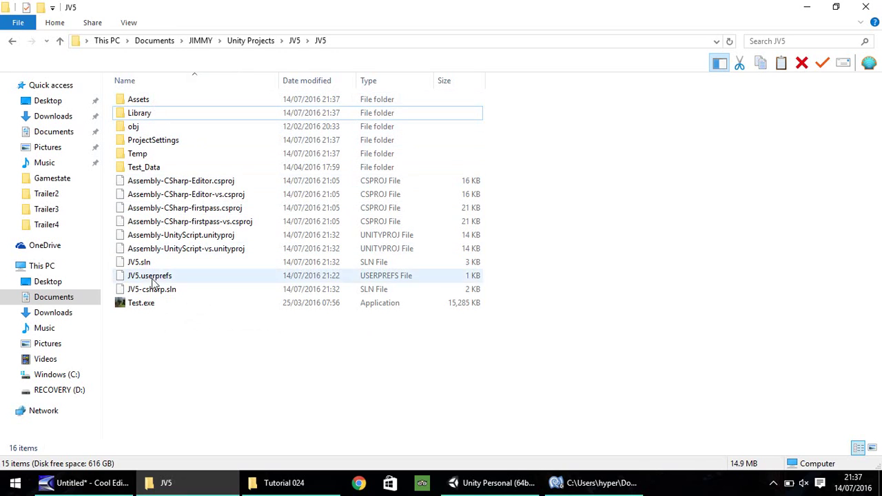
left_click(525, 485)
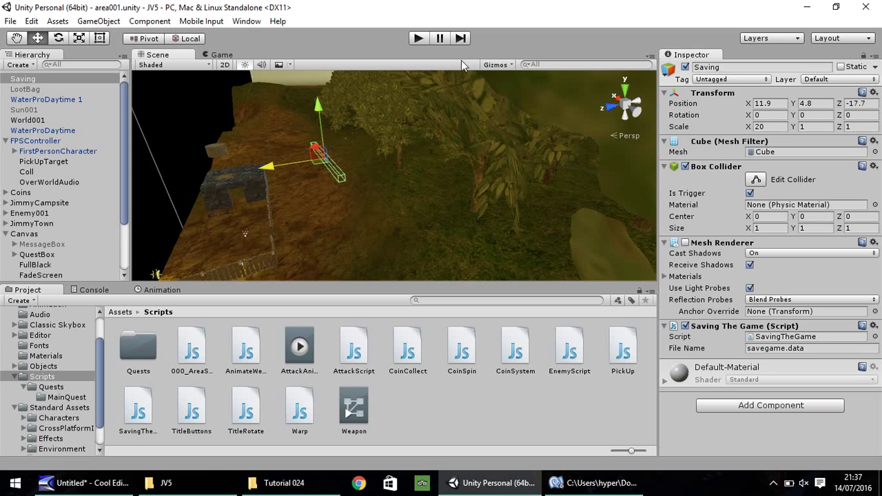
left_click(416, 38)
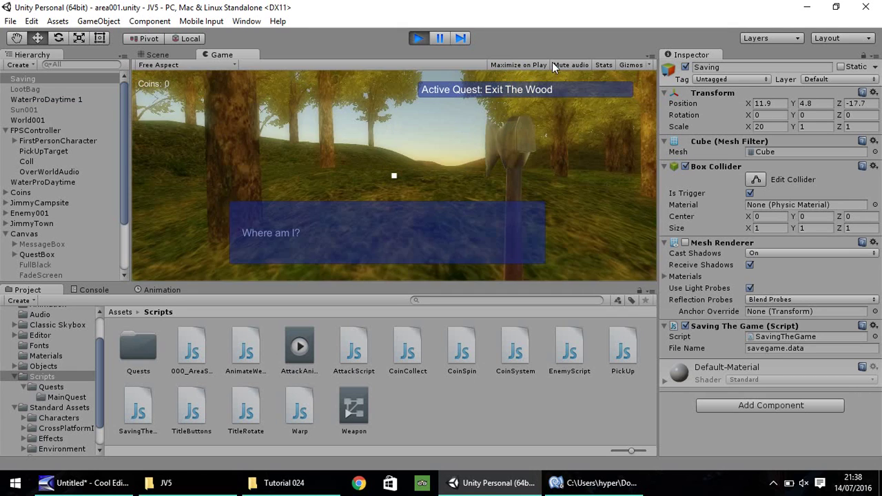
key("w")
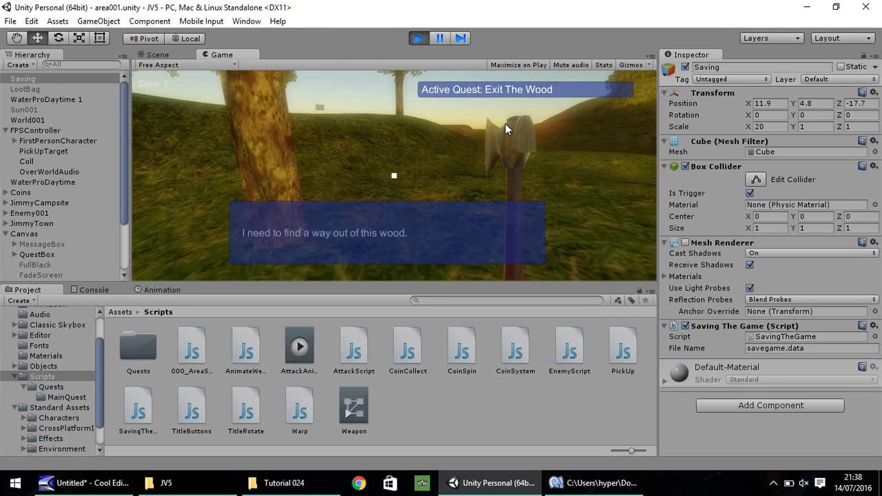
key("w")
key("w")
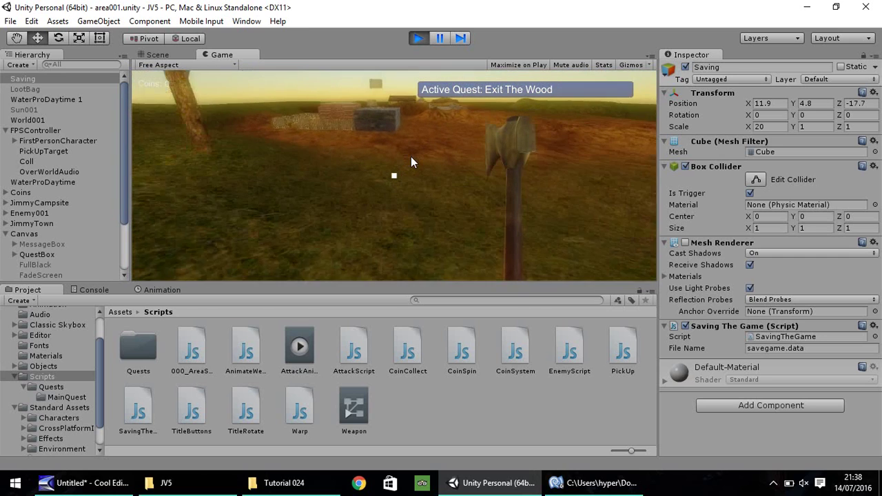
key("w")
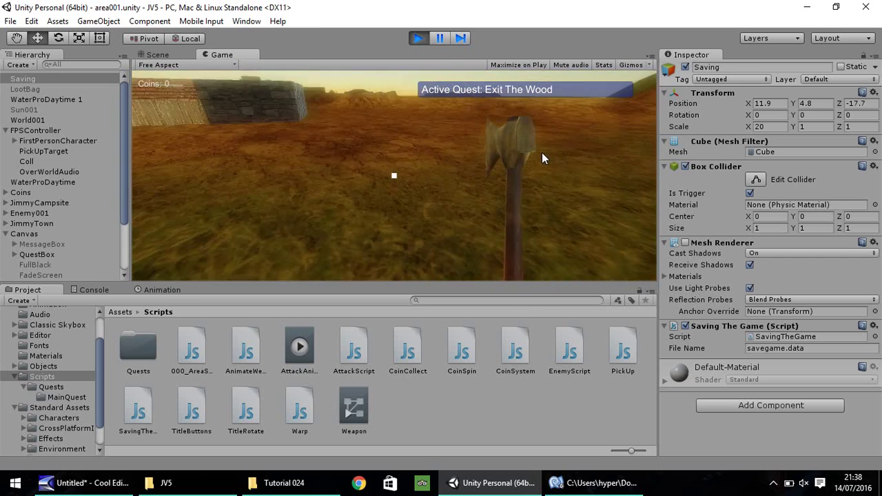
key("w")
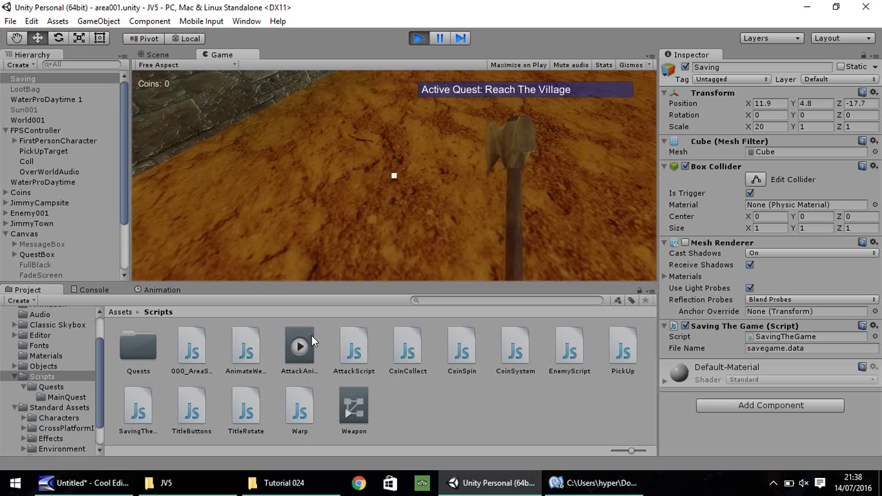
Step: Open savegame.data from the JV5 folder, compare it with the SavingTheGame script, close it, and stop the game in Unity
left_click(166, 482)
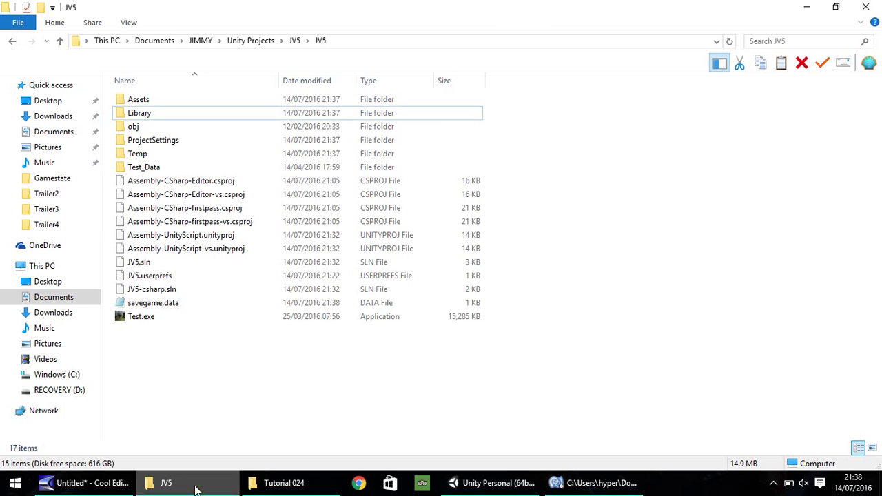
double_click(166, 304)
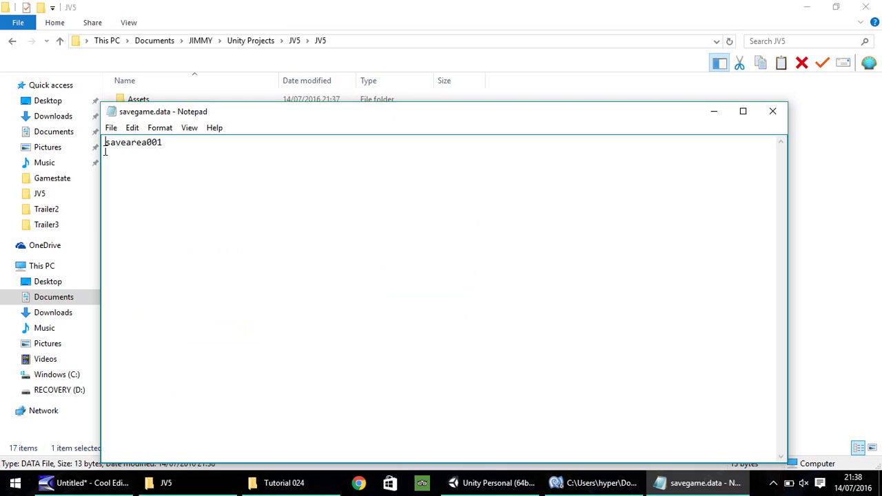
left_click(593, 483)
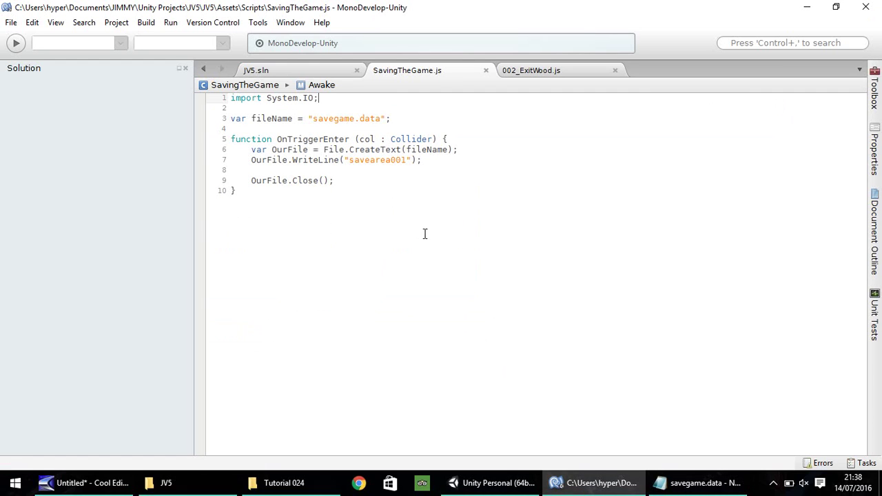
left_click(697, 483)
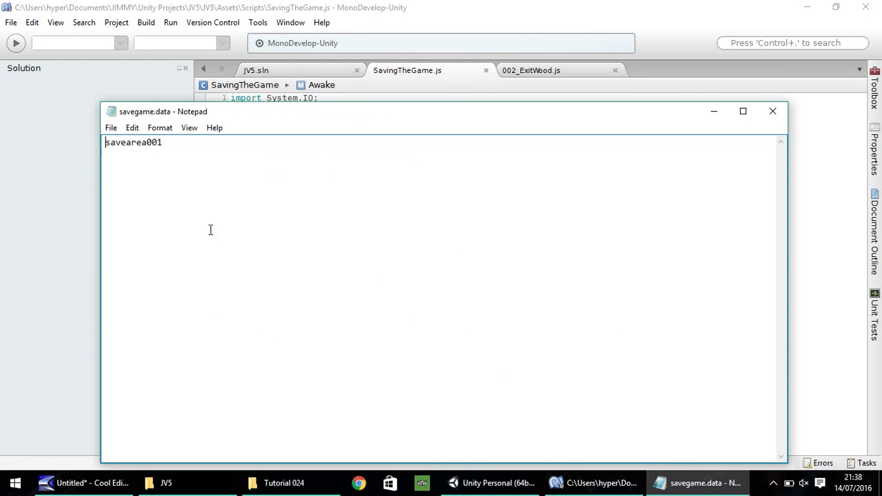
left_click(773, 113)
left_click(499, 484)
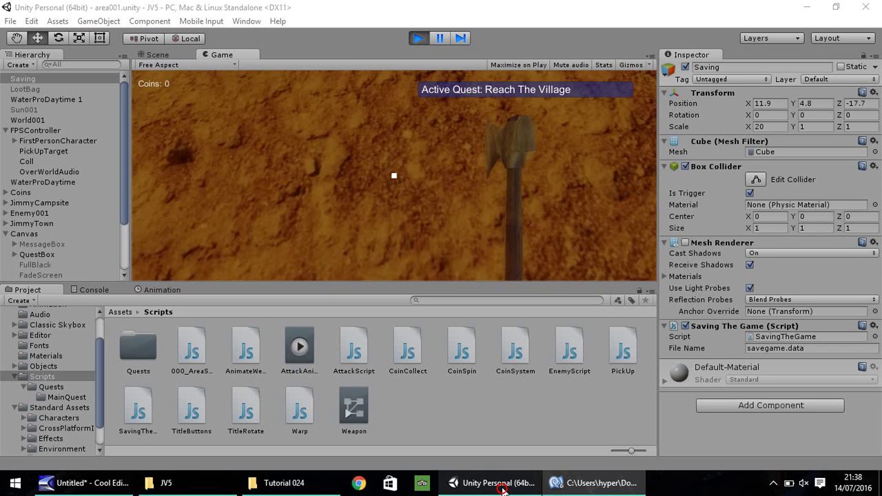
left_click(418, 38)
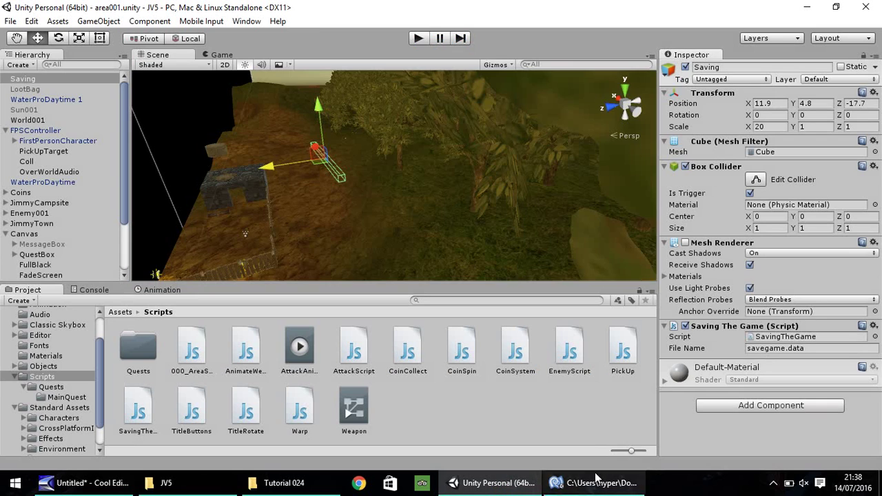
Step: Switch to MonoDevelop, copy the WriteLine statement to line 8 of SavingTheGame.js with the text "load10coins", and save the script
left_click(596, 483)
left_click(348, 171)
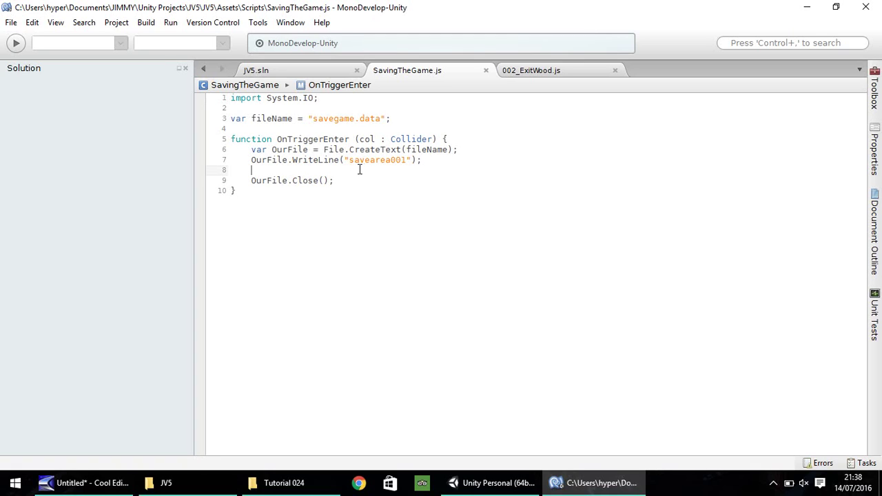
left_click_drag(435, 160, 252, 159)
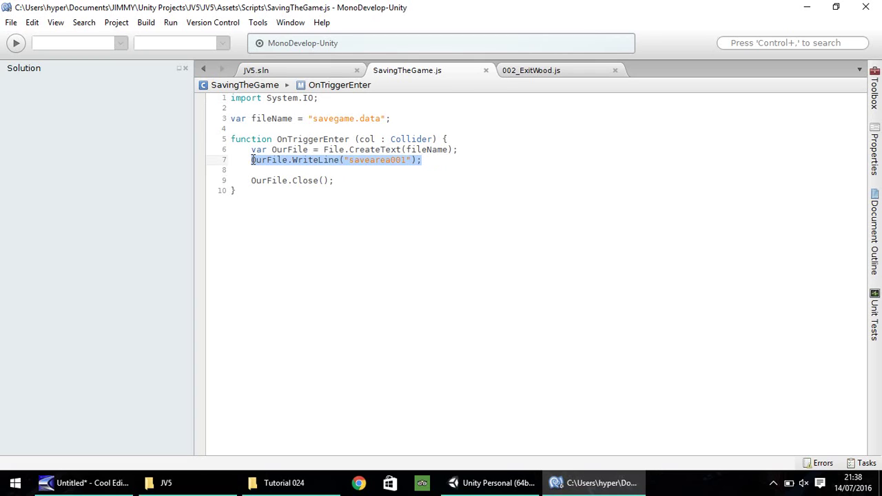
key("ctrl+c")
left_click(267, 170)
key("ctrl+v")
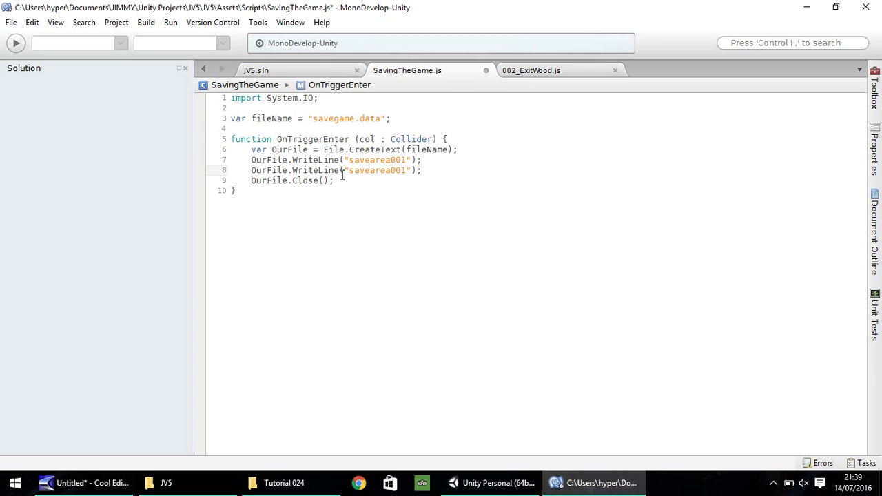
left_click_drag(349, 170, 407, 170)
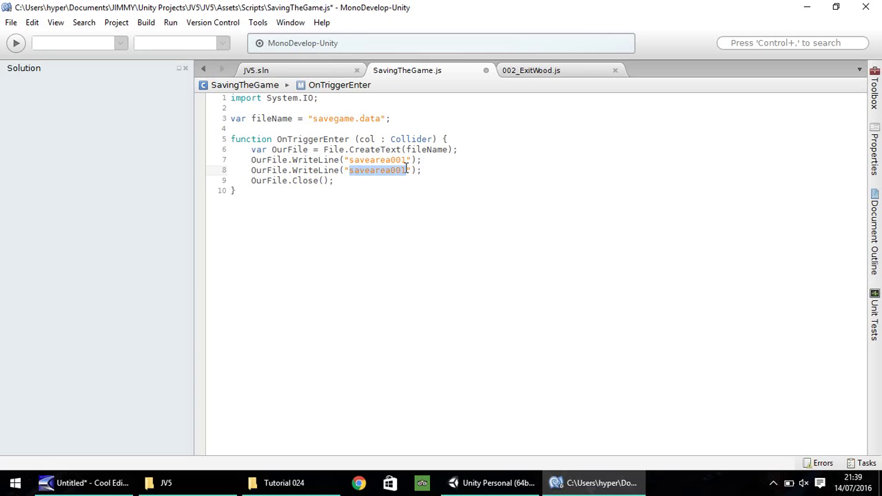
type("load")
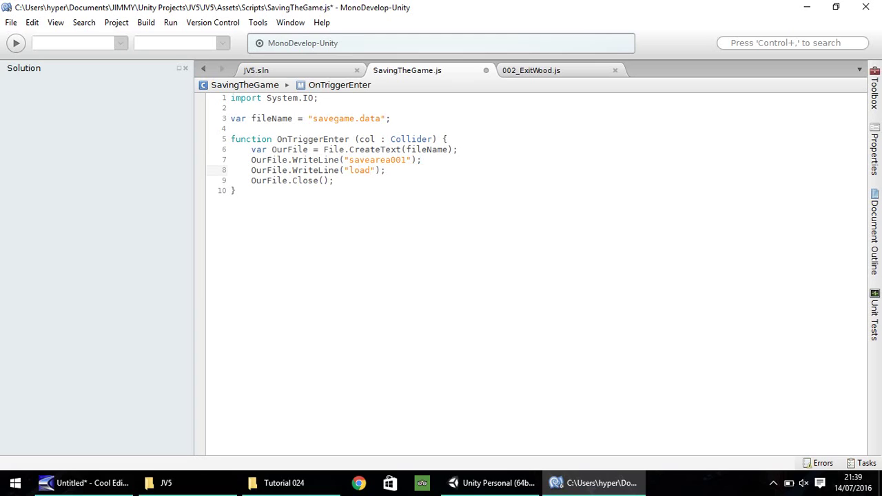
type("10coins")
key("ctrl+s")
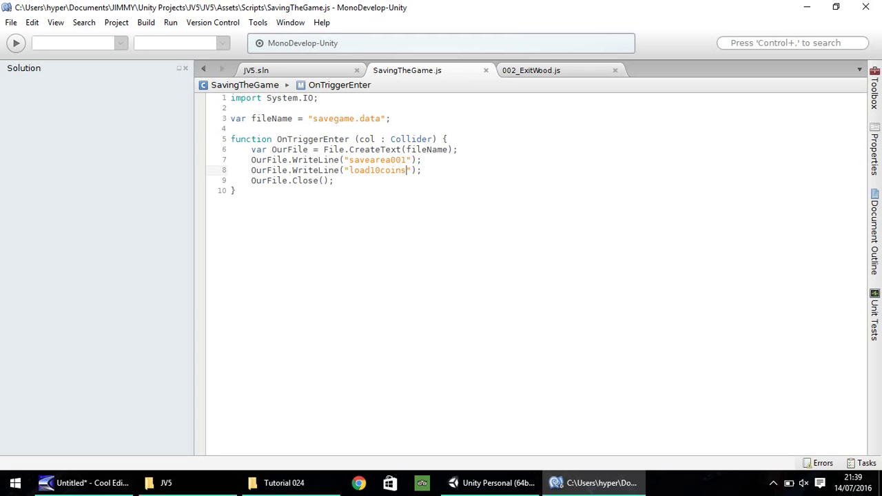
Step: Switch to Unity to reload the script, and reopen savegame.data from the JV5 folder to view its contents
left_click(489, 484)
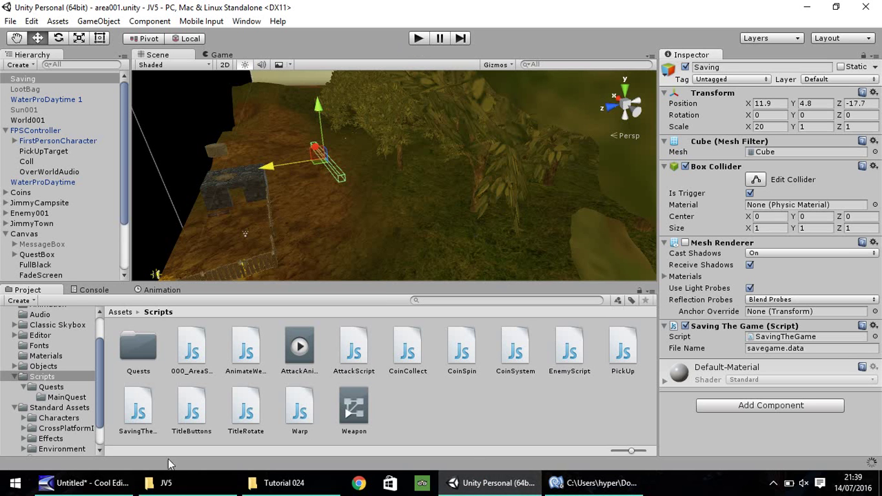
left_click(164, 483)
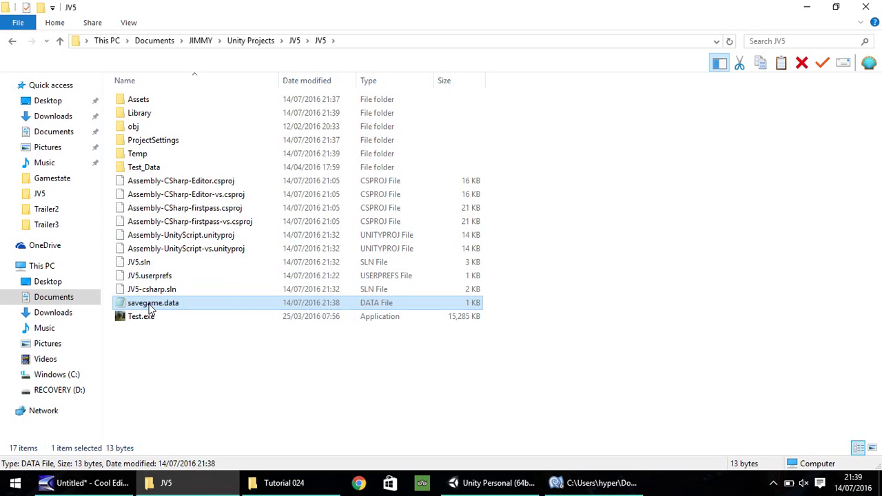
double_click(149, 306)
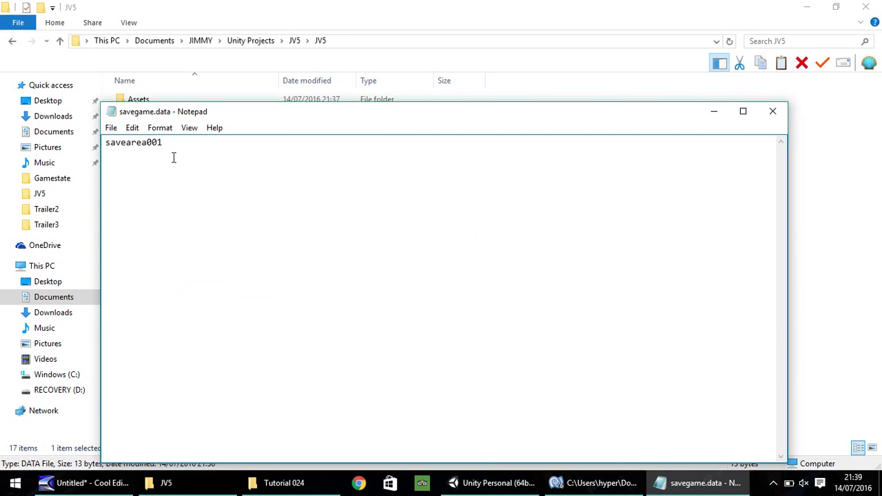
Step: Switch to MonoDevelop, change the line 7 text in SavingTheGame.js to "savingthegame", save the script, and close the savegame.data window
left_click(592, 483)
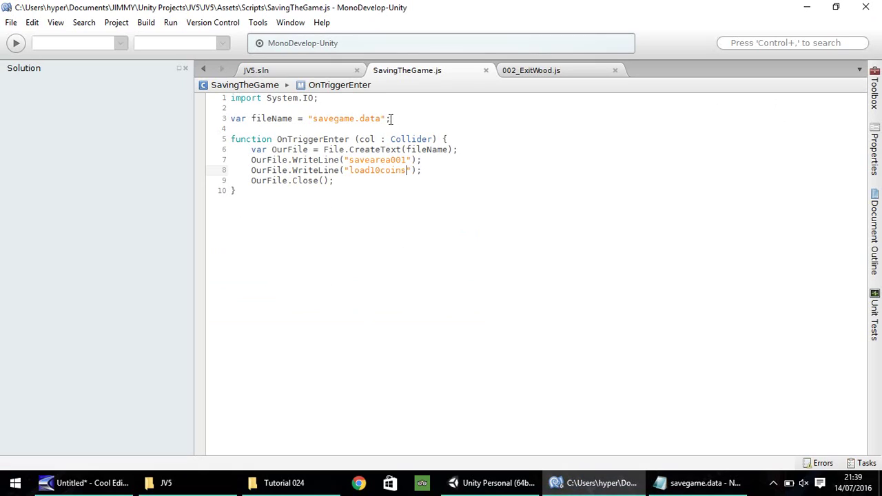
left_click_drag(349, 160, 406, 160)
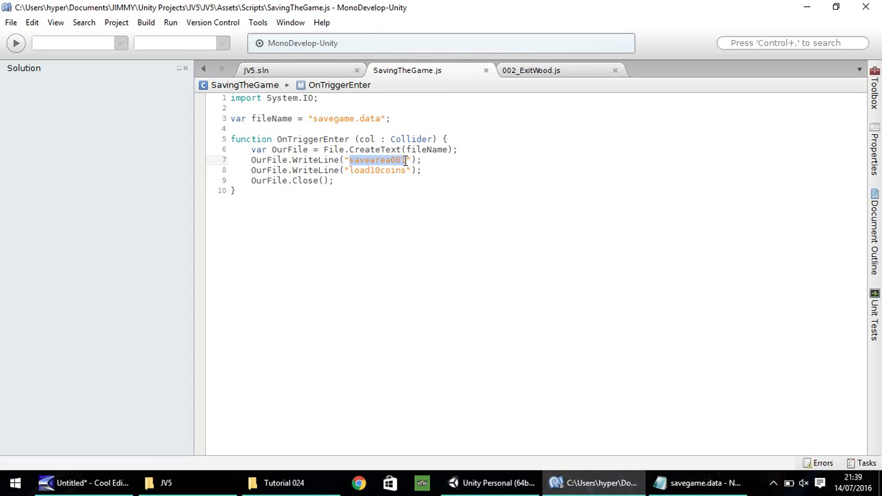
type("saving")
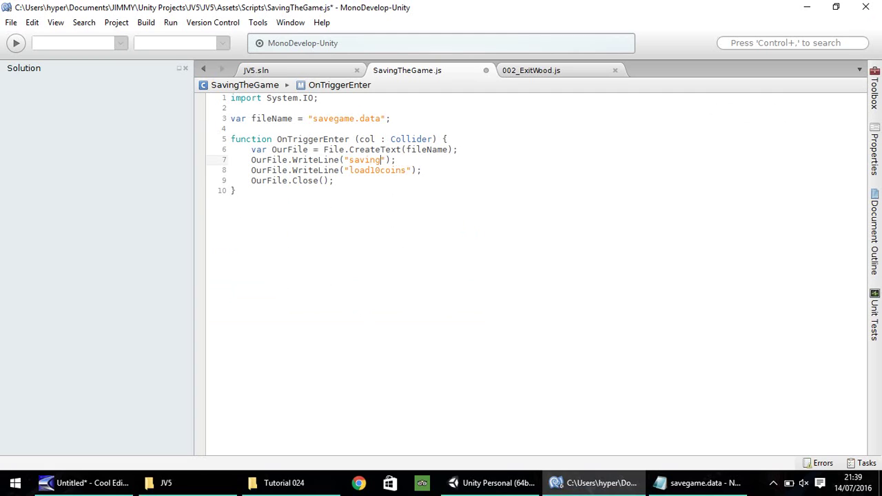
type("thegame")
key("ctrl+s")
left_click(697, 484)
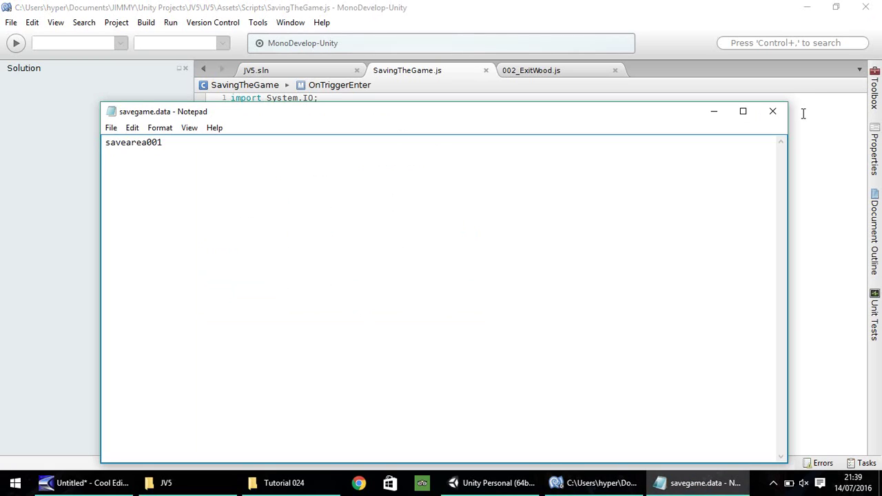
left_click(773, 117)
Step: Switch to Unity, run the game, and walk the player forward through the Saving trigger area towards the bridge
left_click(493, 483)
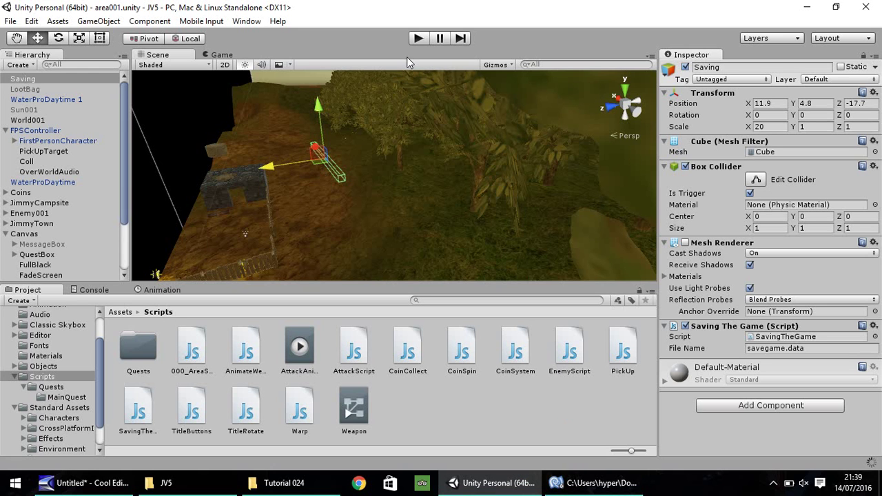
left_click(419, 38)
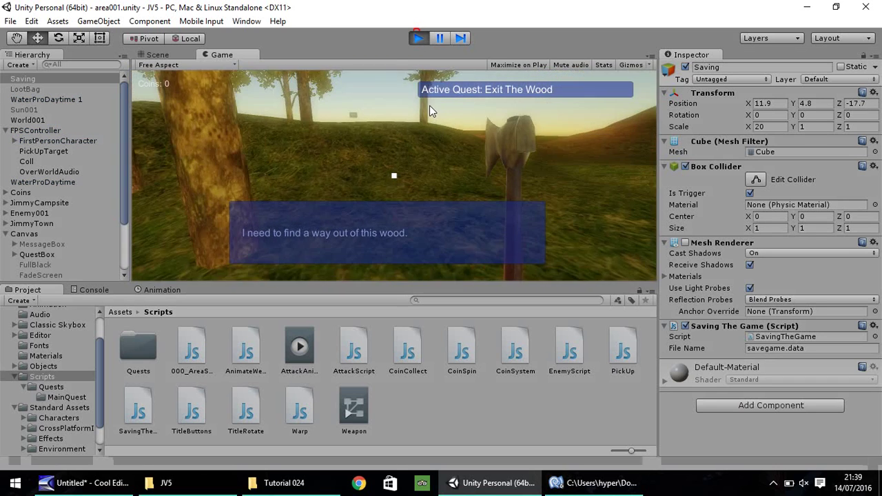
key("w")
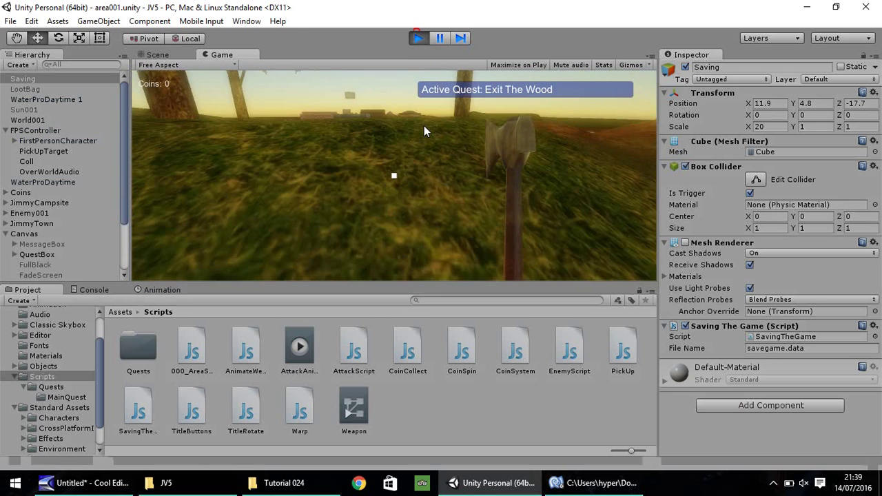
key("w")
key("w")
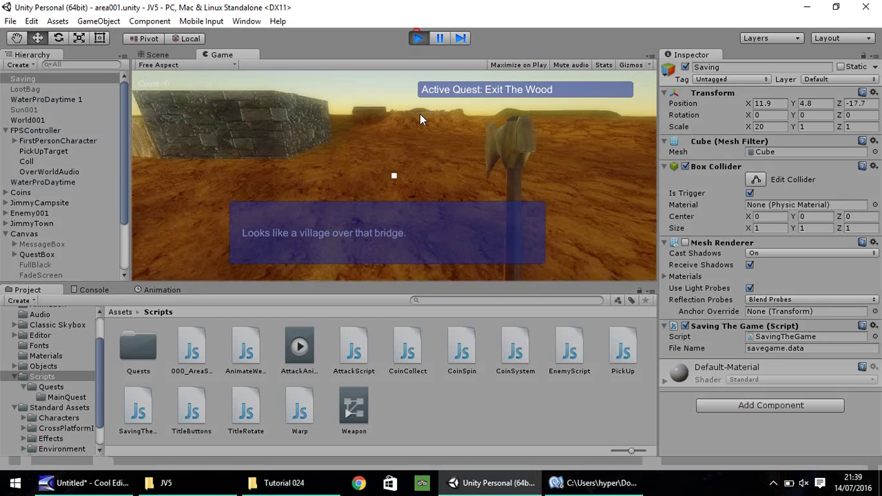
key("w")
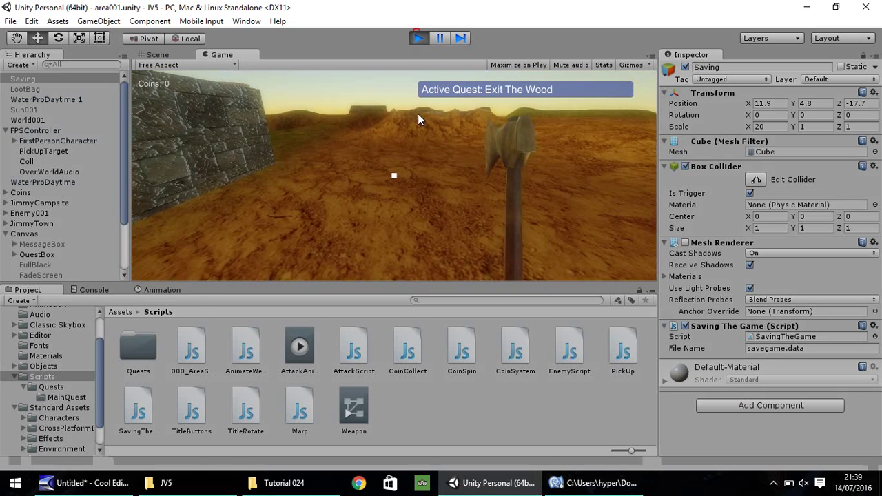
key("w")
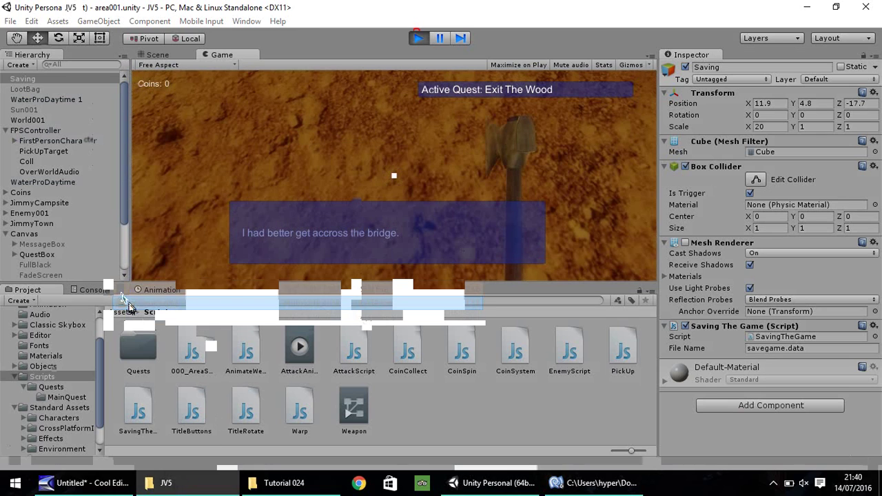
Step: Open savegame.data from the JV5 folder, examine the lines written by the script, and close the file
double_click(152, 308)
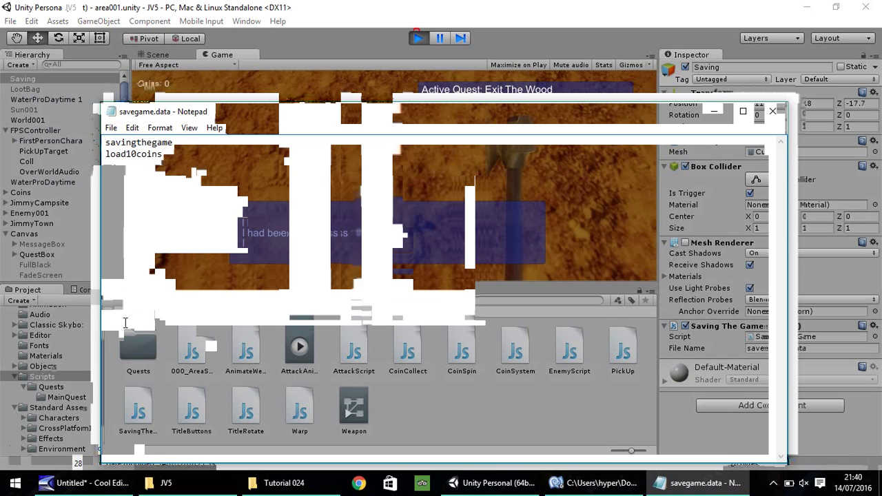
left_click(153, 166)
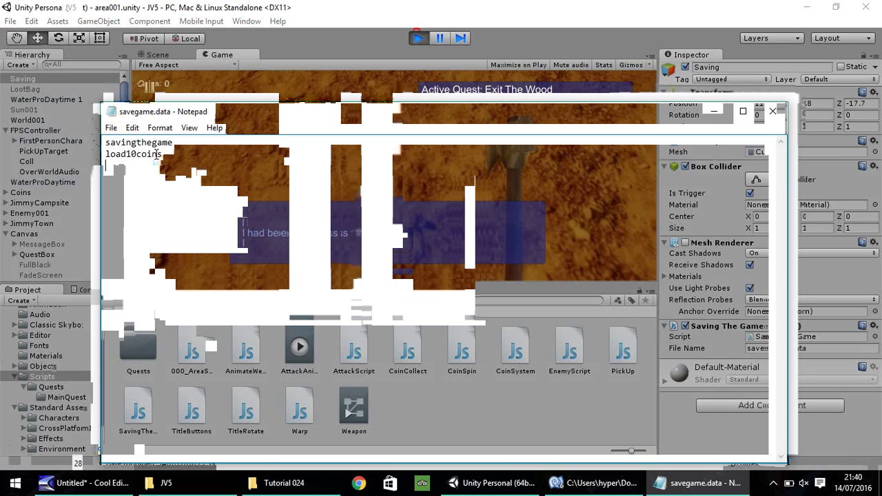
right_click(146, 171)
left_click(137, 186)
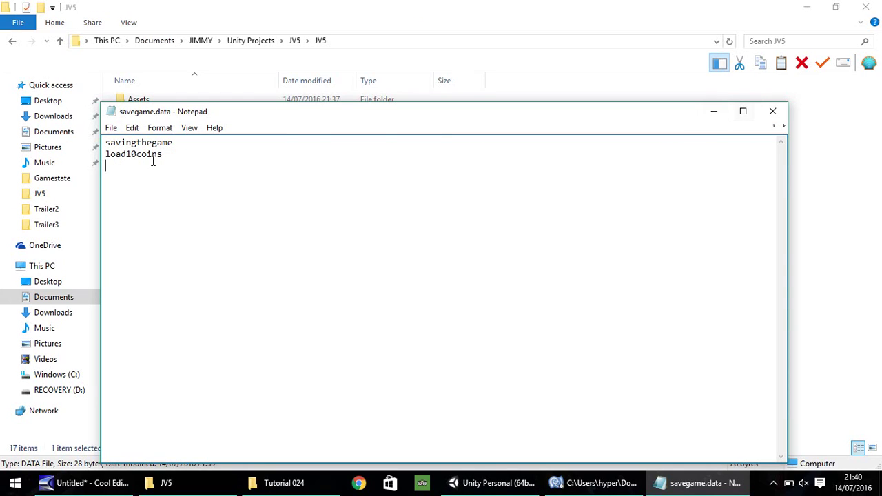
left_click(775, 112)
Step: Check the WriteLine statements of SavingTheGame.js in MonoDevelop, and return to Unity to stop the game
left_click(585, 483)
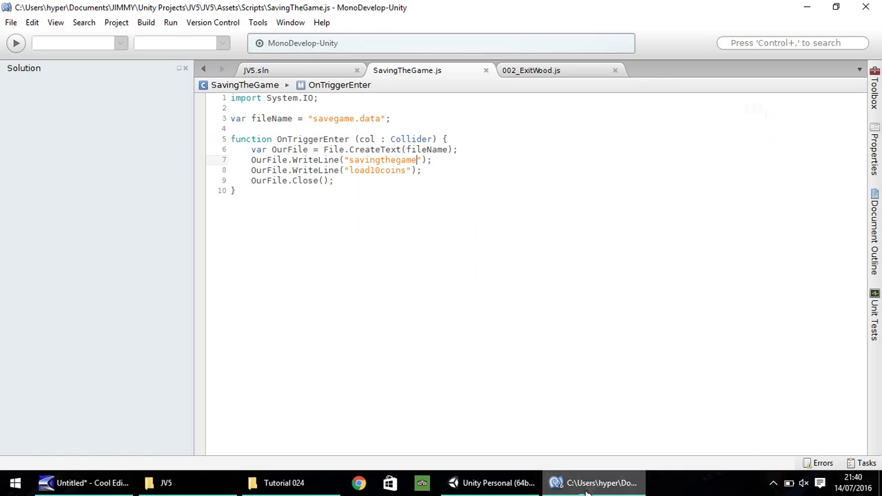
left_click(497, 483)
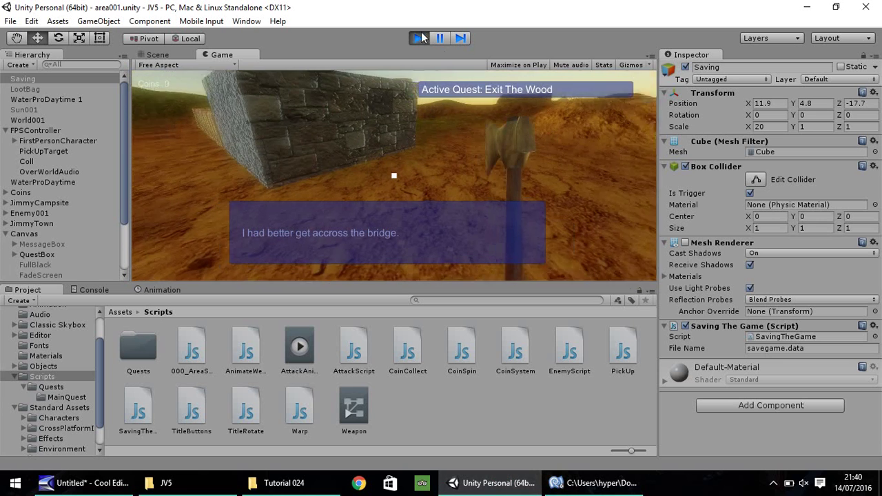
left_click(417, 36)
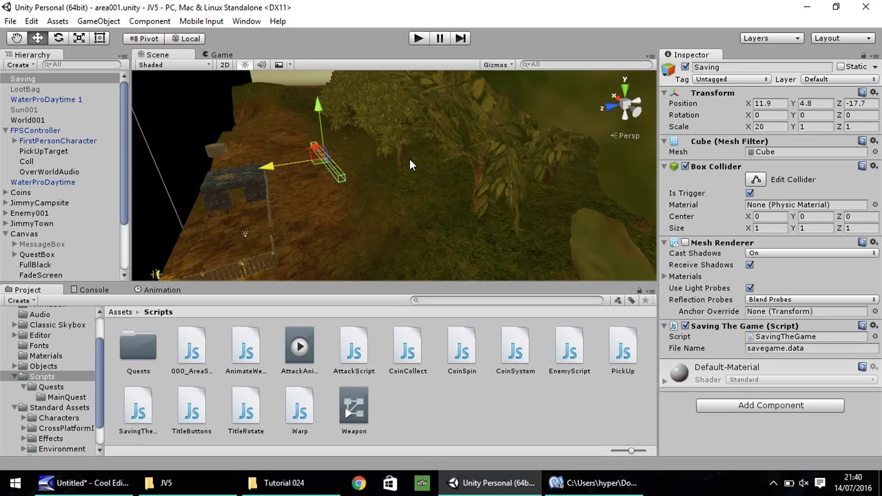
Step: Review SavingTheGame.js in MonoDevelop and the Bloom and Sun Shafts settings of FirstPersonCharacter in Unity, and clear the selection
key("alt+Tab")
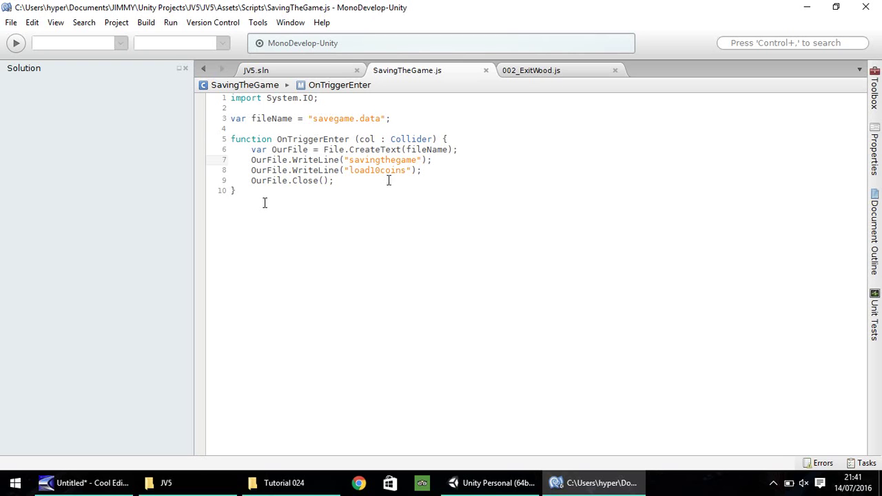
left_click(493, 483)
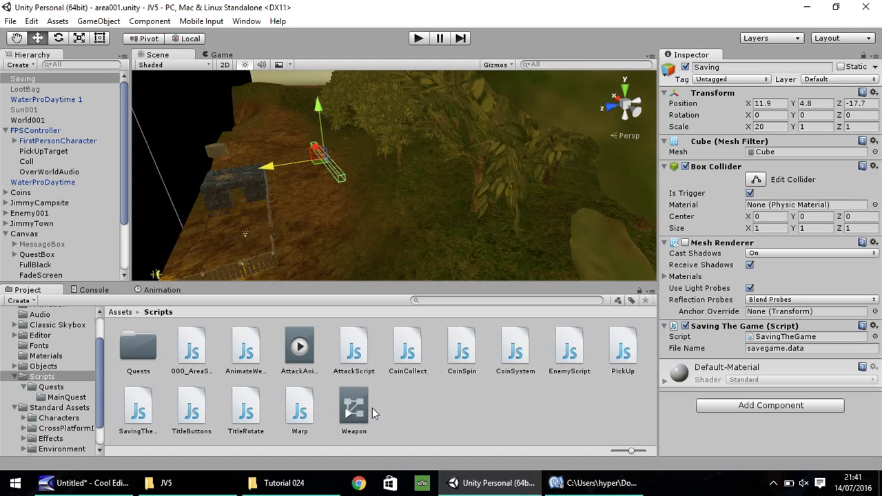
left_click(58, 140)
scroll(790, 364, "down", 5)
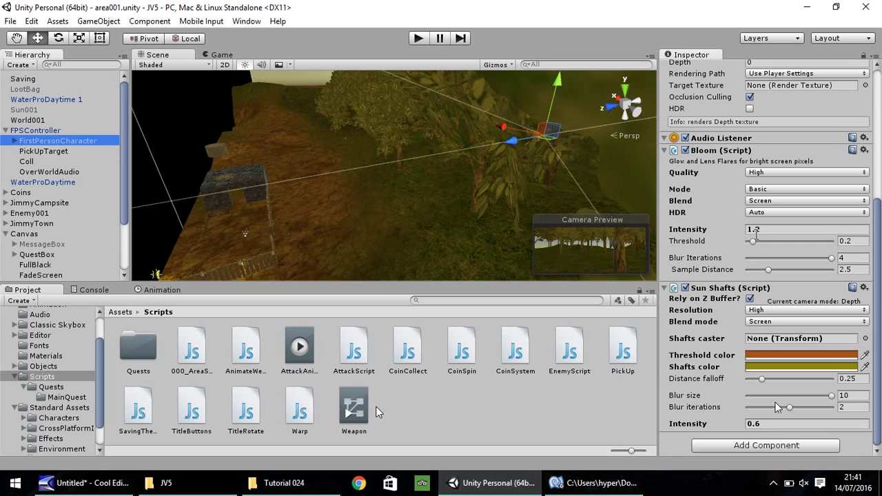
left_click(484, 402)
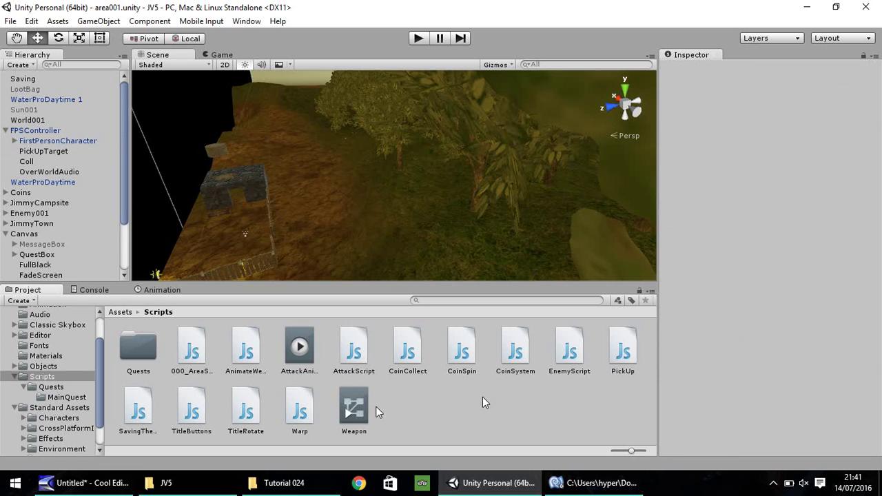